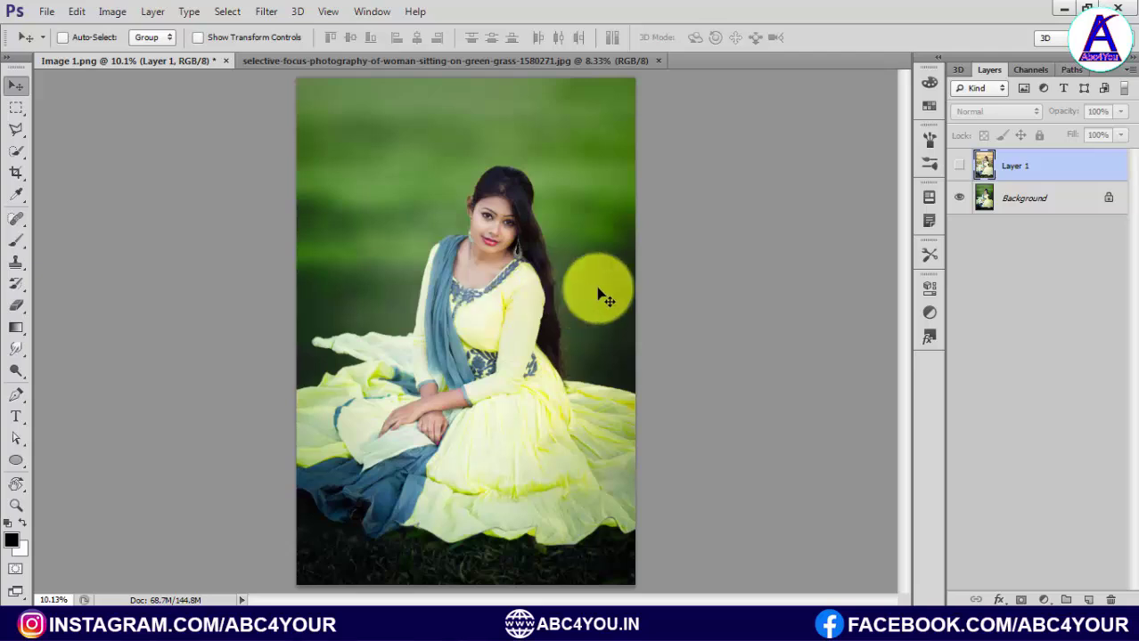
Toggle Layer 1 in Image 1.png to compare green and autumn grass, then bring up the woman's photo.
left_click(955, 170)
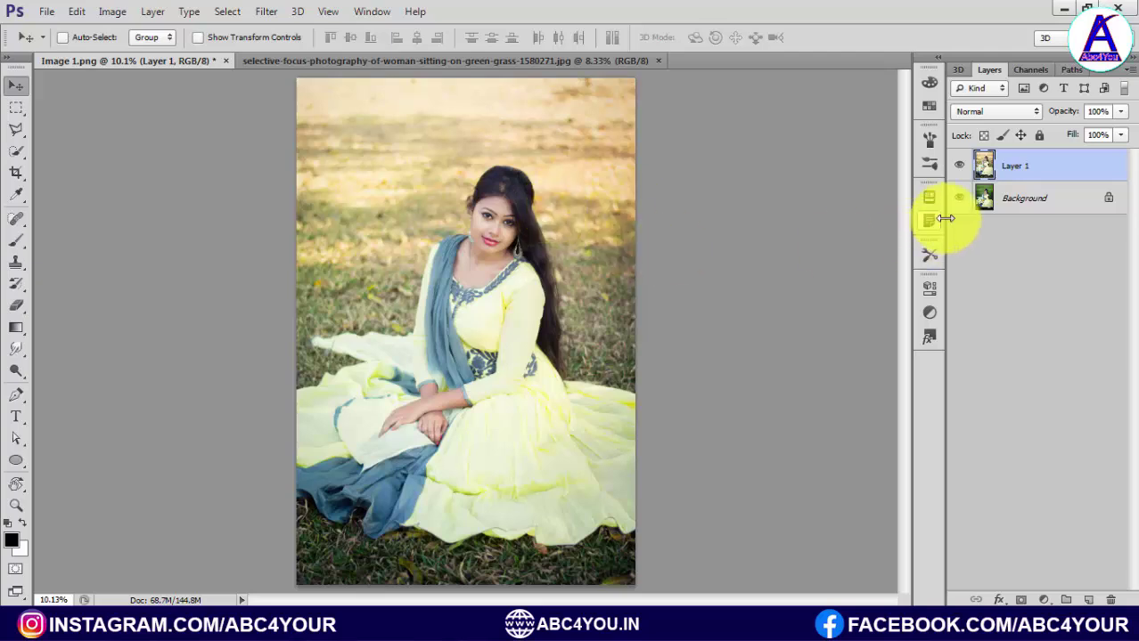
left_click(959, 170)
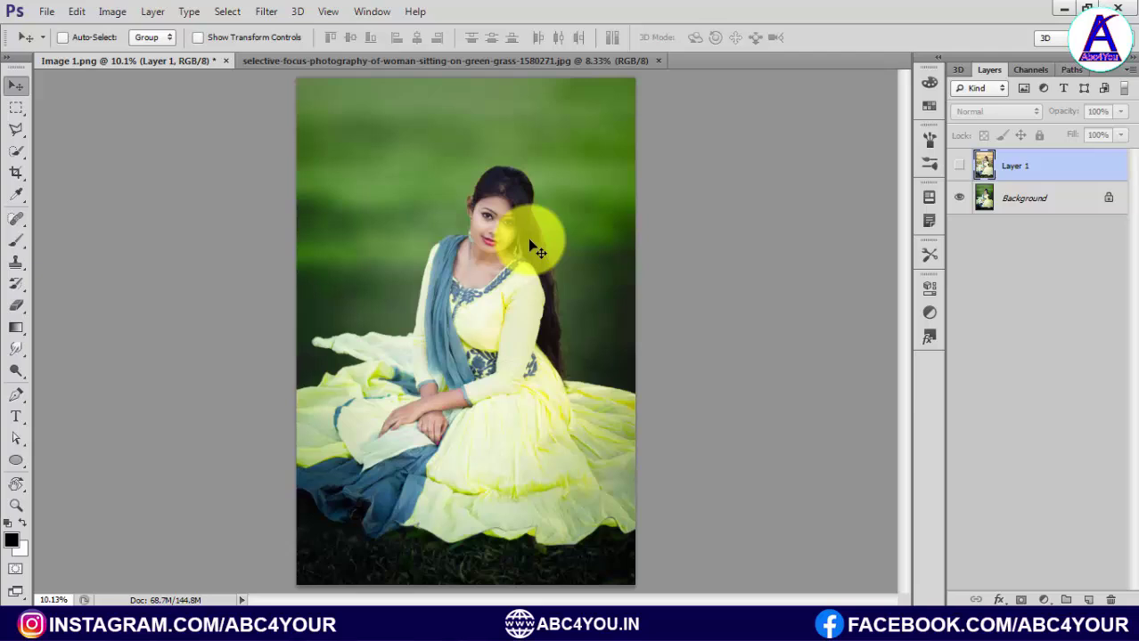
left_click_drag(472, 224, 472, 259)
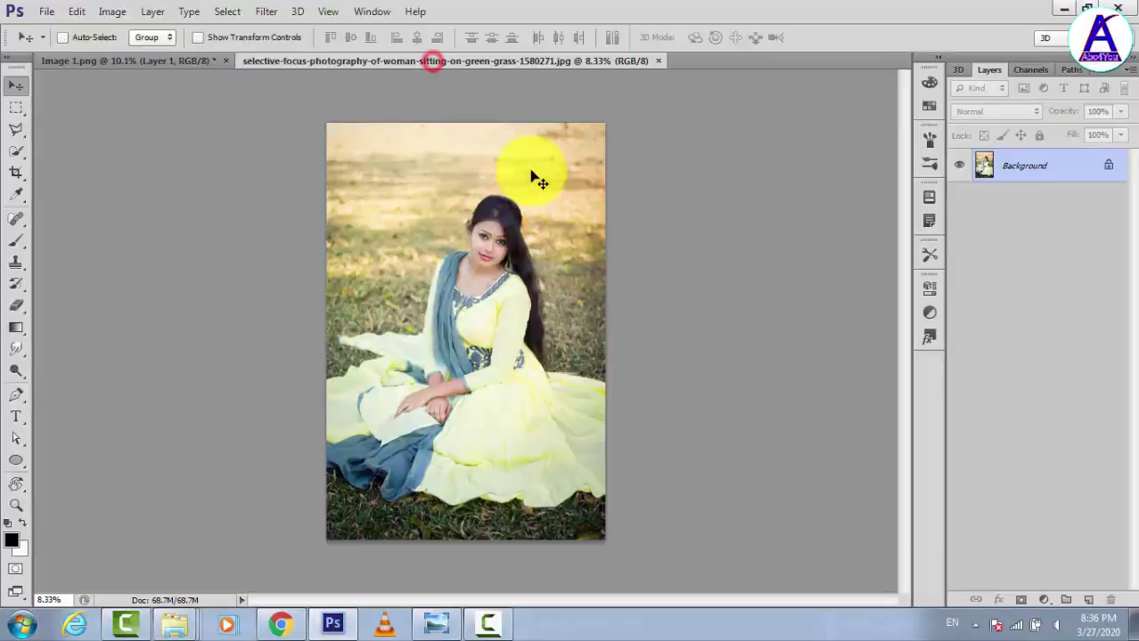
Fit the woman photo on screen and duplicate it onto a visible Layer 1.
right_click(490, 229)
left_click(516, 236)
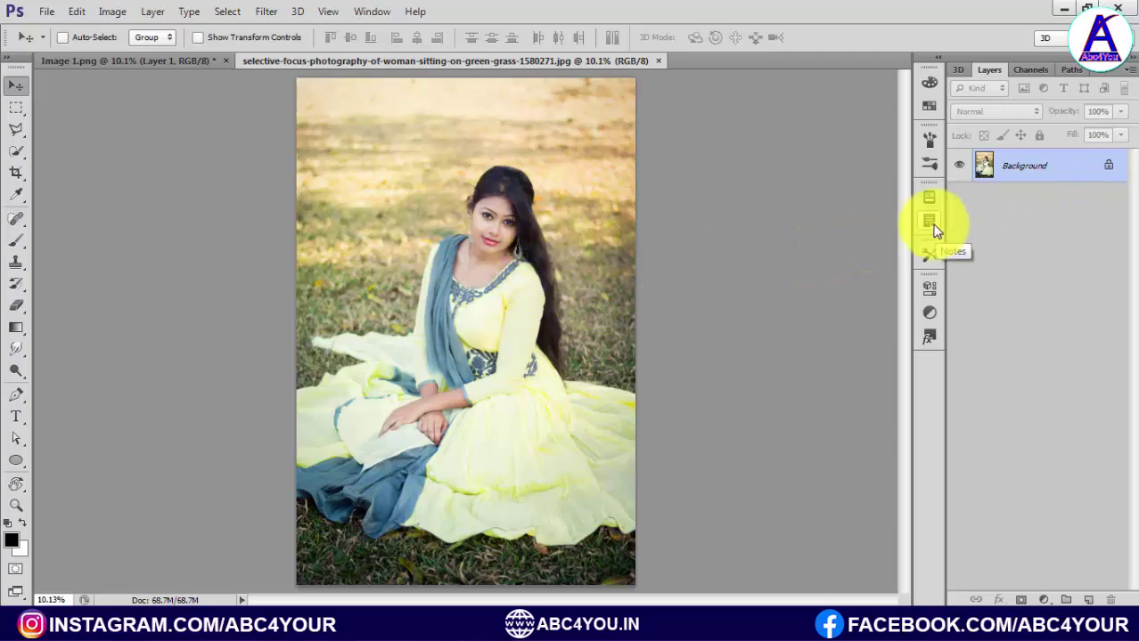
key("ctrl+j")
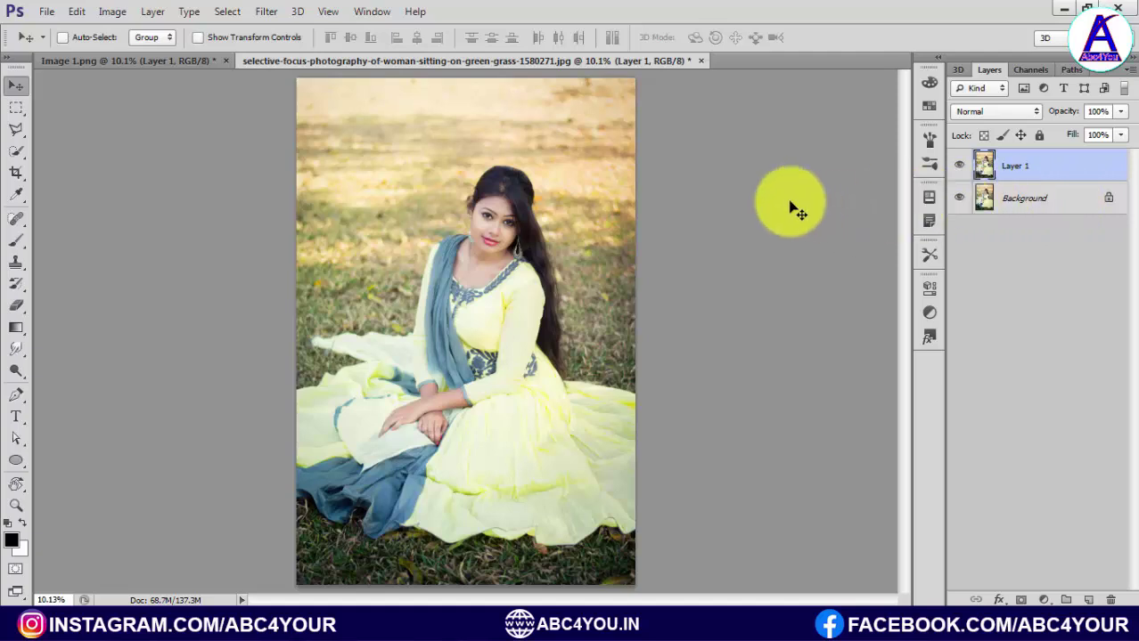
left_click(958, 167)
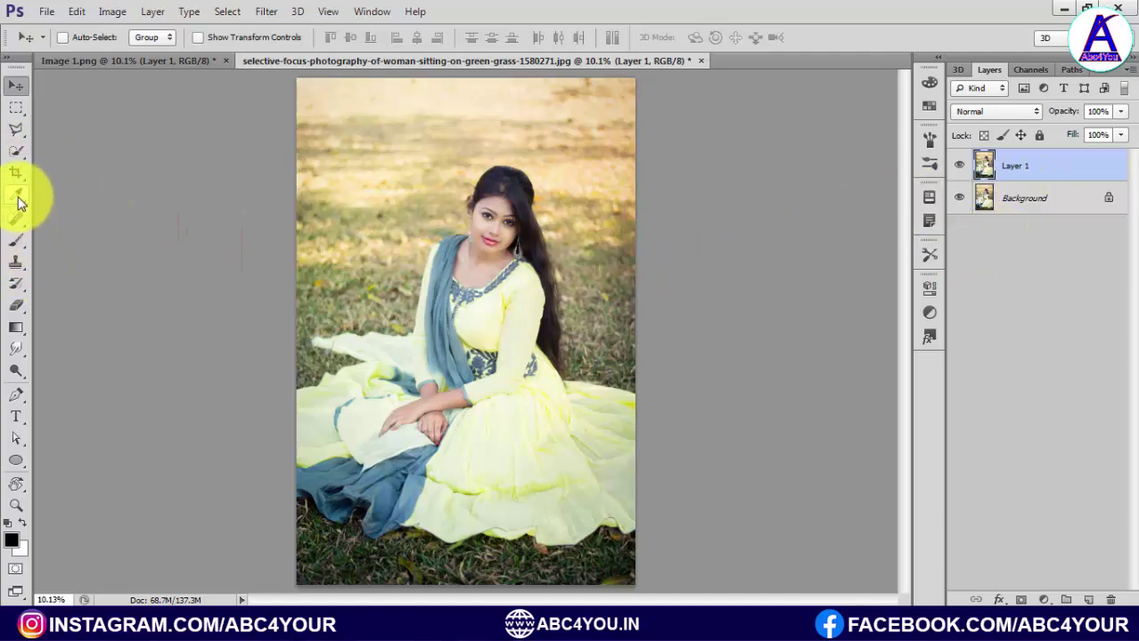
Zoom in and paint a Quick Selection over the whole woman.
key("w")
right_click(18, 153)
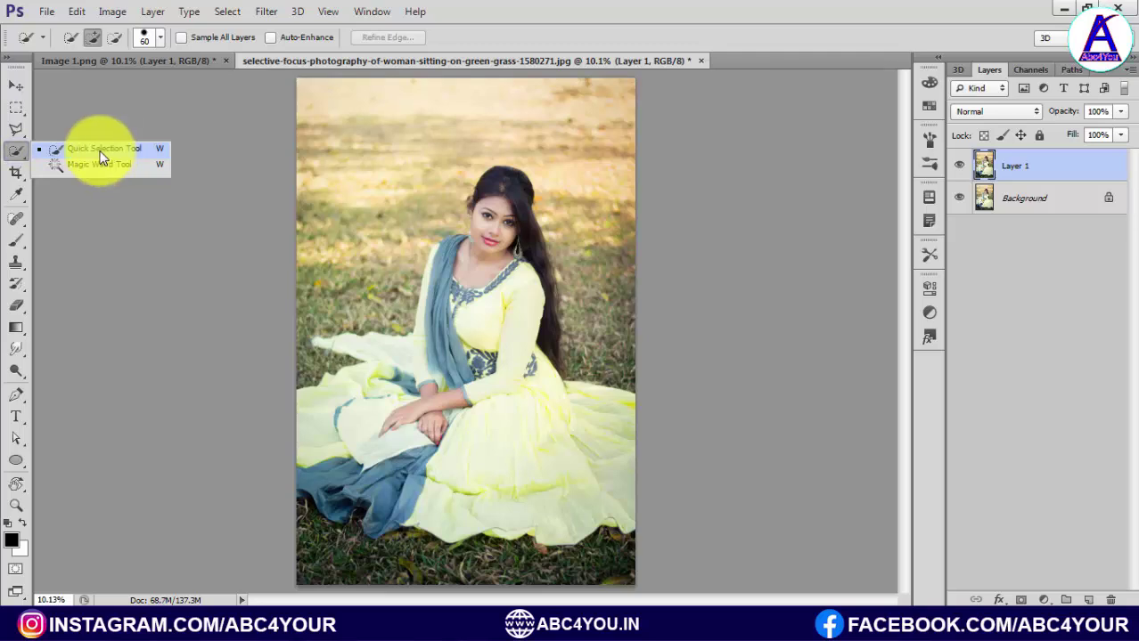
left_click(105, 149)
right_click(21, 152)
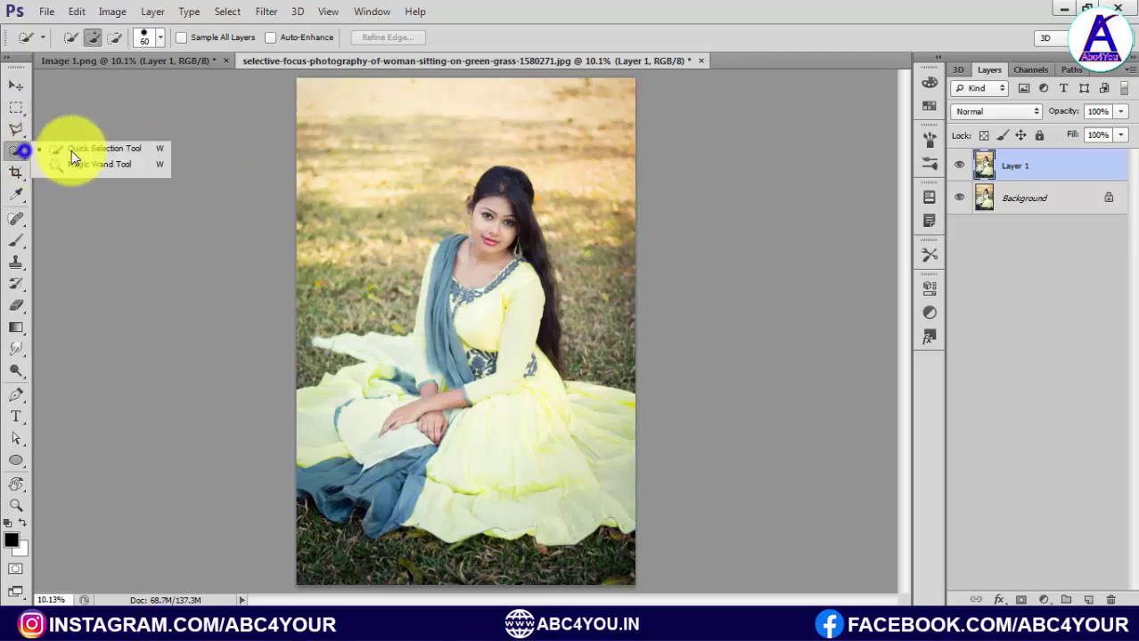
left_click(92, 150)
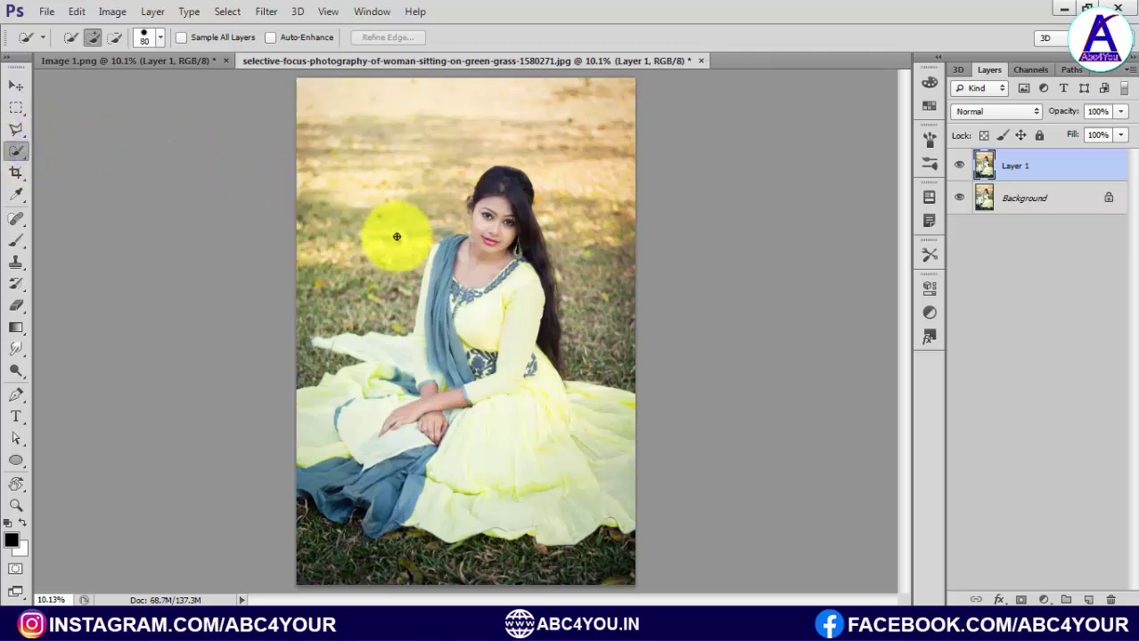
left_click(497, 256, "ctrl")
left_click(501, 155)
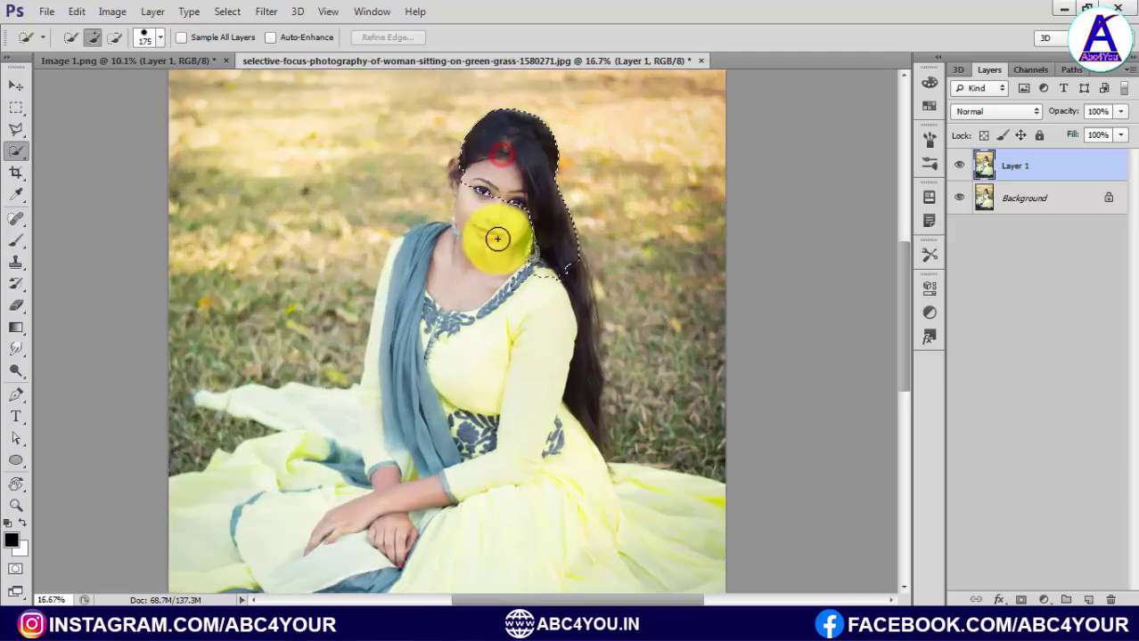
mouse_move(497, 239)
left_mouse_down()
mouse_move(477, 262)
mouse_move(541, 288)
mouse_move(701, 534)
mouse_move(266, 562)
mouse_move(406, 453)
left_mouse_up()
Shrink the brush to 80 and extend the selection along her hair and embroidery.
key("bracketleft")
left_click(381, 415, "ctrl")
left_click(274, 415, "ctrl")
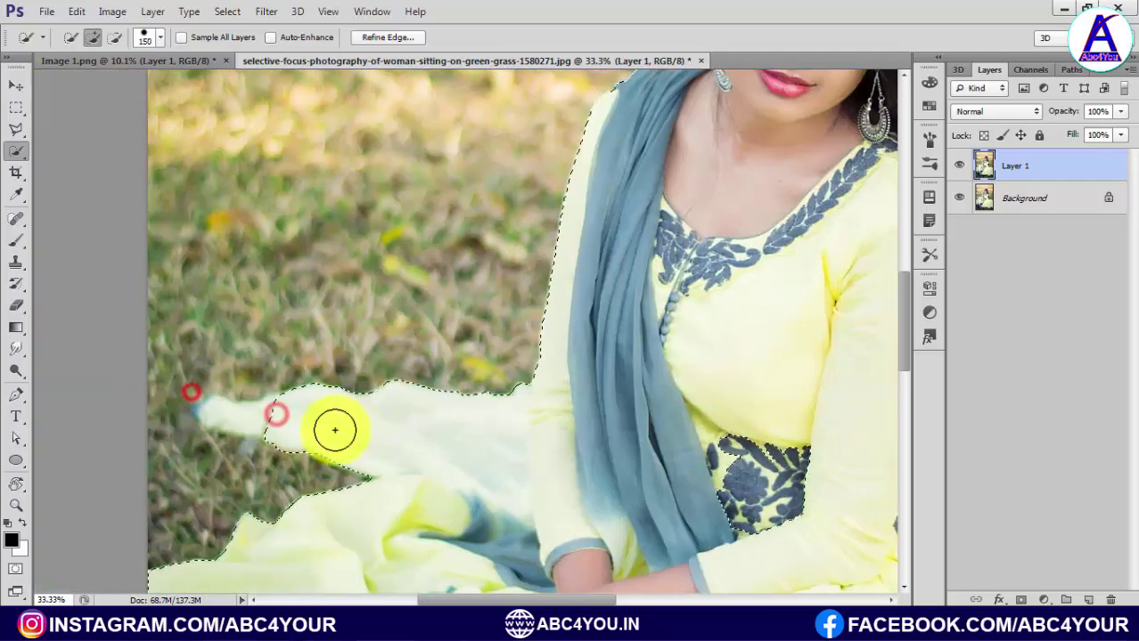
key("bracketleft")
key("bracketleft")
key("bracketleft")
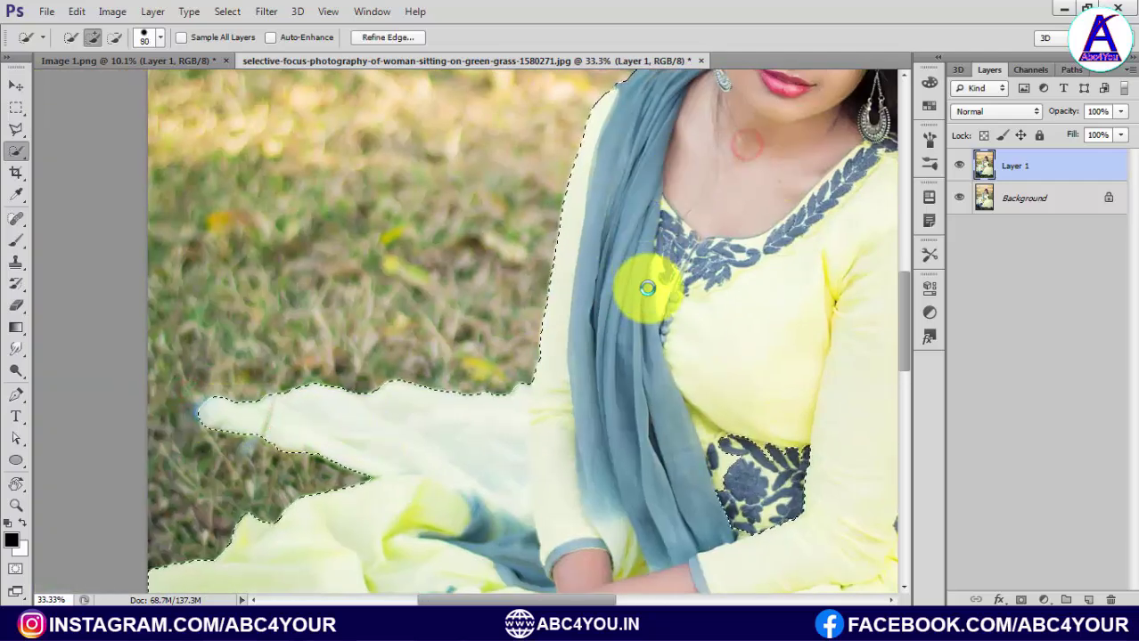
left_click_drag(678, 196, 580, 269)
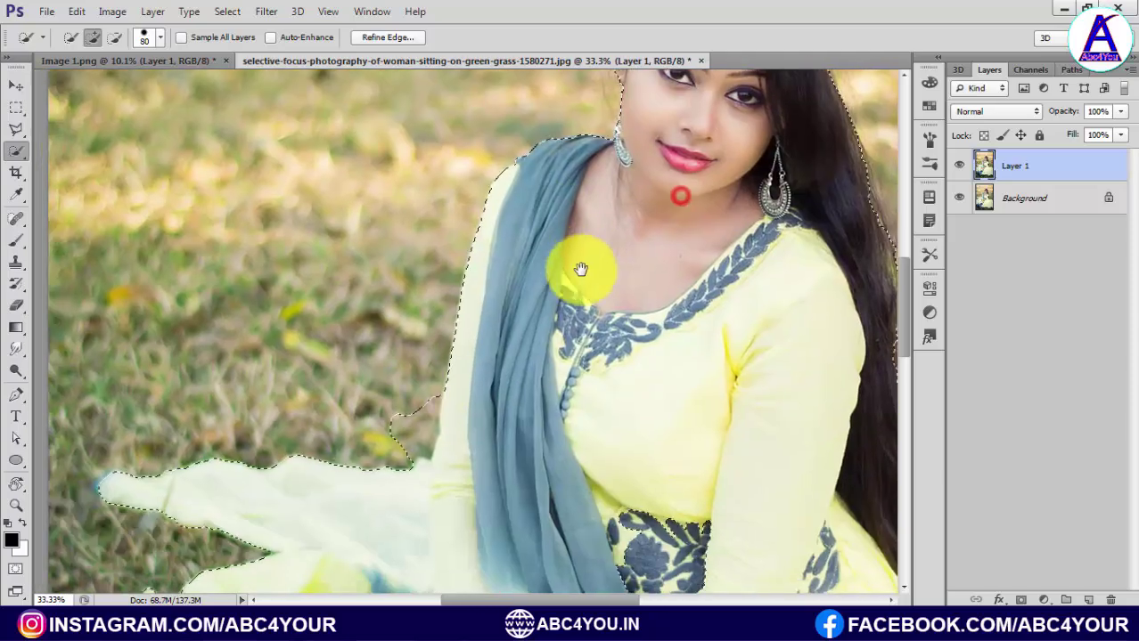
left_click_drag(678, 190, 562, 403)
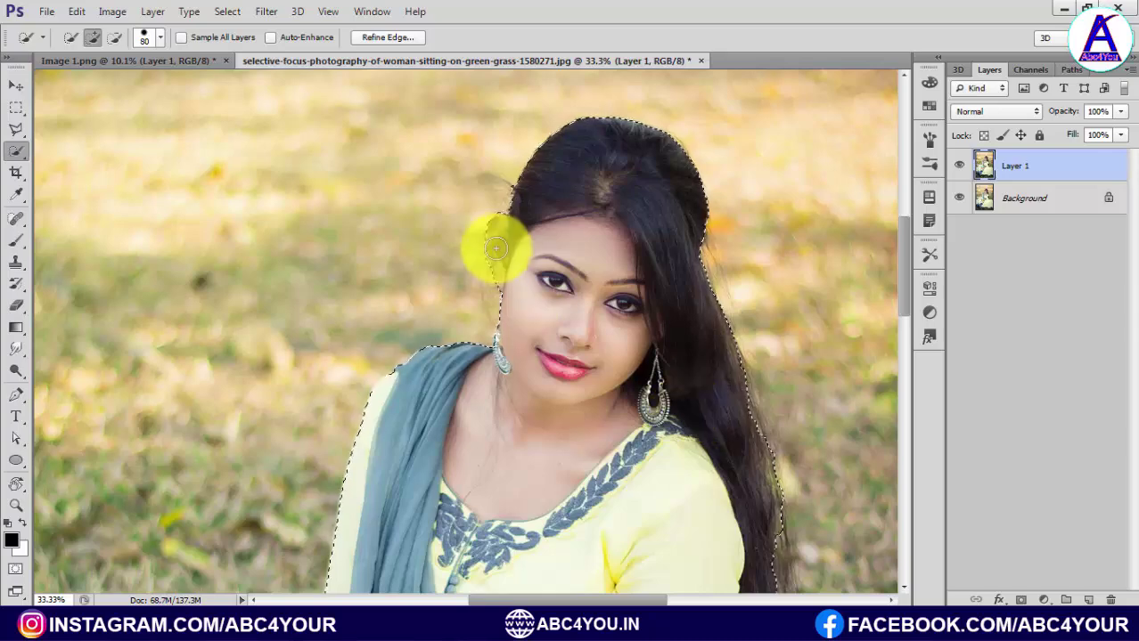
left_click_drag(457, 246, 455, 115)
mouse_move(549, 128)
left_mouse_down()
mouse_move(590, 292)
mouse_move(602, 440)
mouse_move(663, 458)
mouse_move(637, 221)
left_mouse_up()
left_click_drag(679, 360, 616, 252)
mouse_move(542, 147)
left_mouse_down()
mouse_move(541, 131)
mouse_move(537, 161)
mouse_move(554, 173)
mouse_move(542, 131)
mouse_move(569, 204)
left_mouse_up()
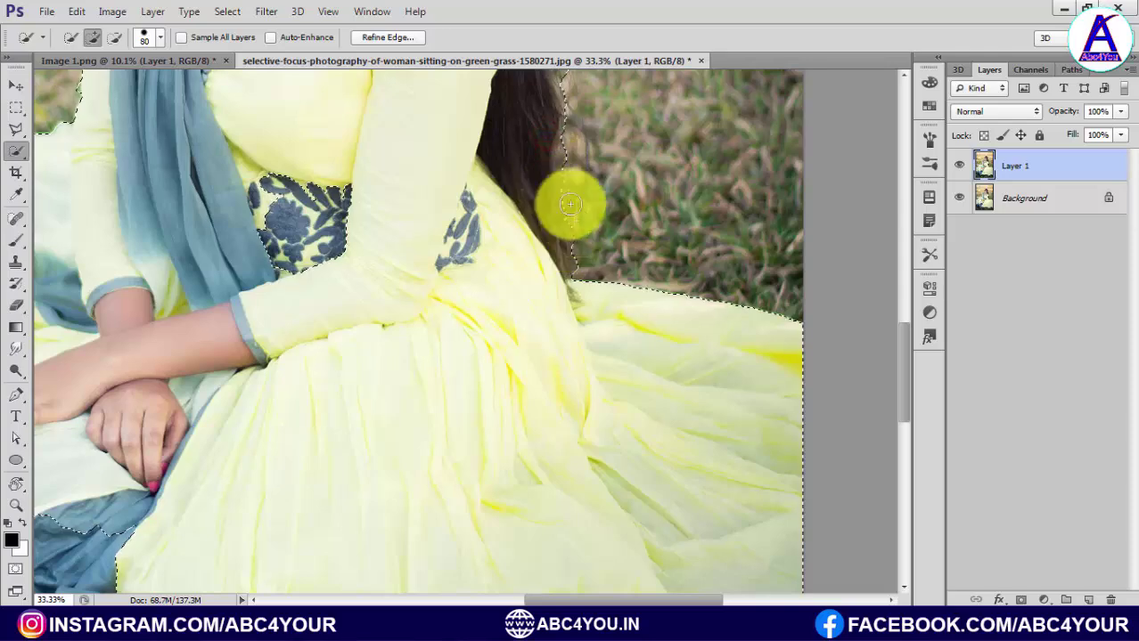
Subtract the grass under the bottom-left blue cloth and along the dress hem from the selection.
right_click(451, 264)
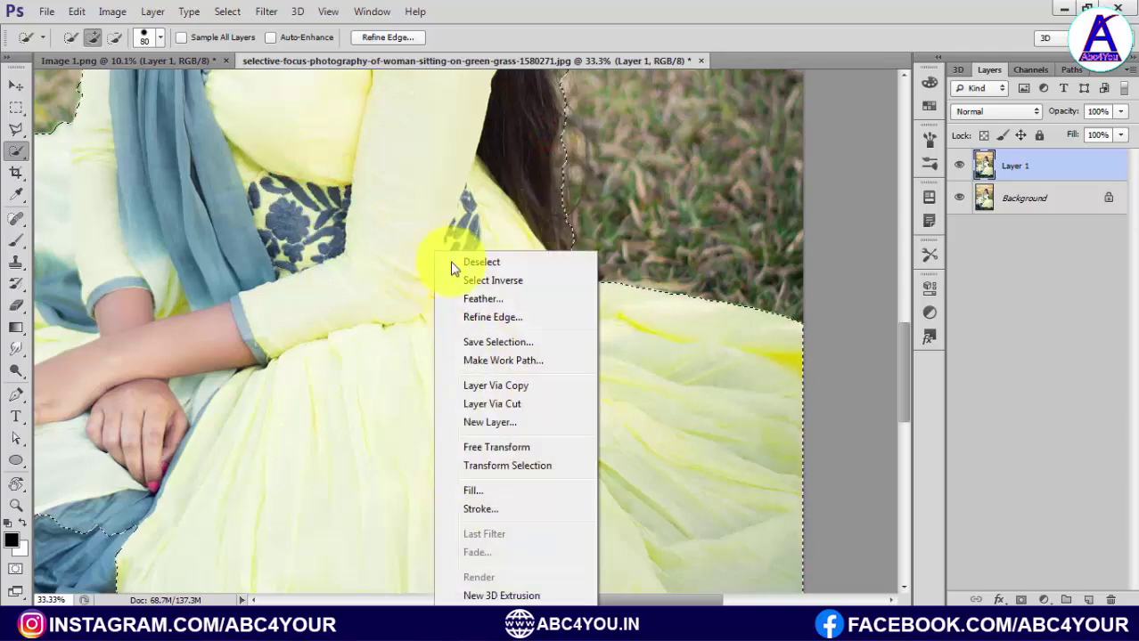
right_click(445, 198)
left_click(481, 212)
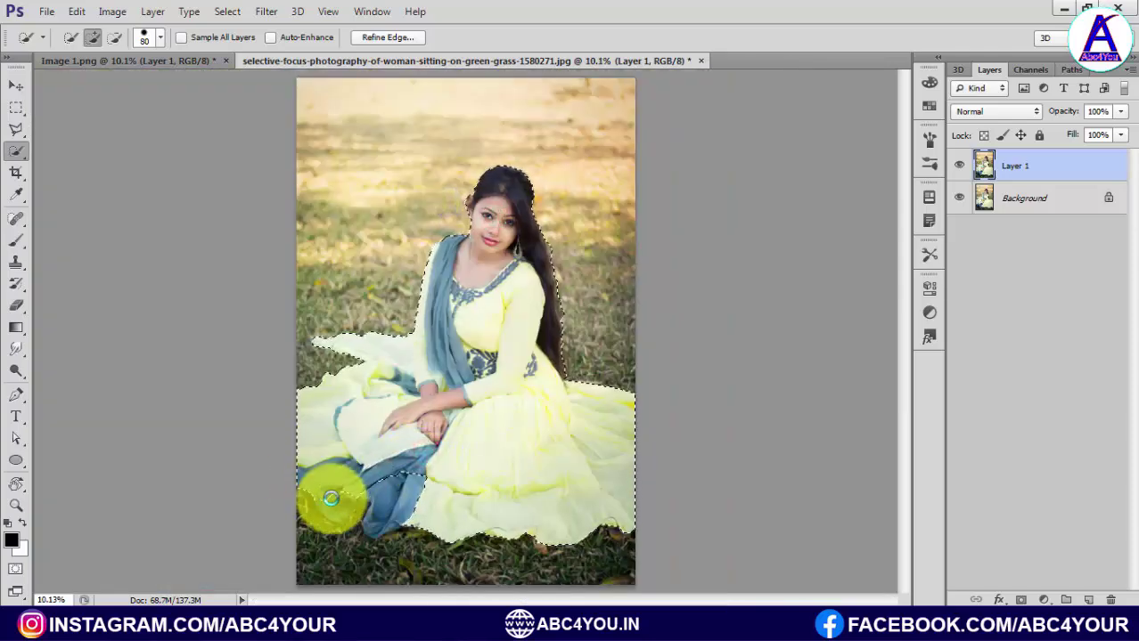
scroll(339, 505, "up", 3)
scroll(369, 496, "up", 2)
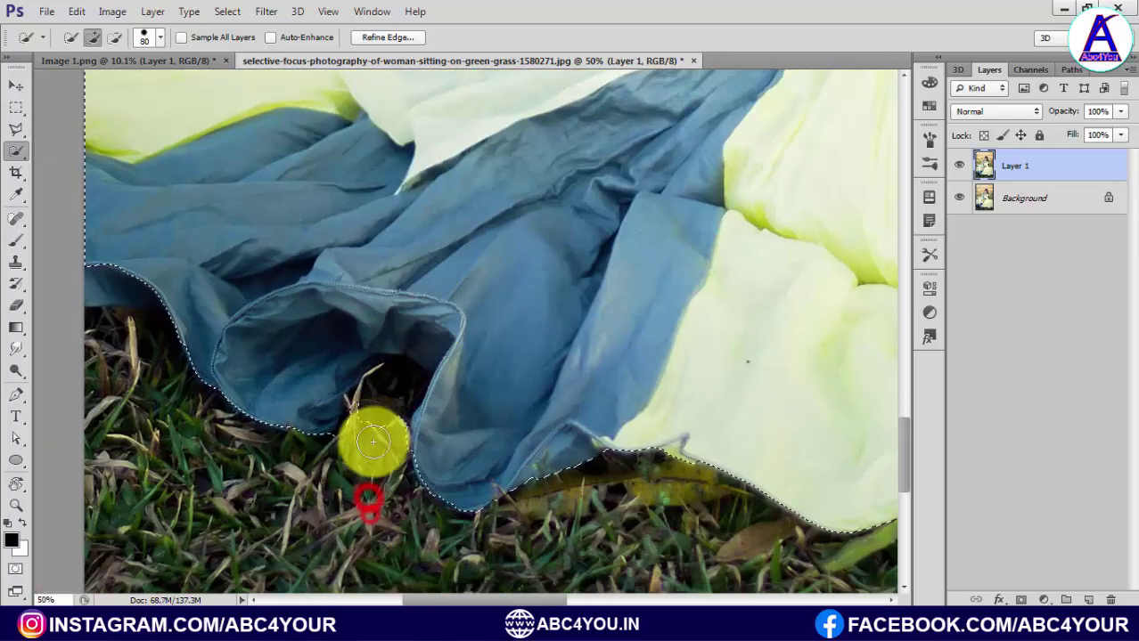
mouse_move(372, 441)
left_mouse_down()
mouse_move(388, 379)
mouse_move(364, 406)
mouse_move(457, 452)
mouse_move(428, 455)
left_mouse_up()
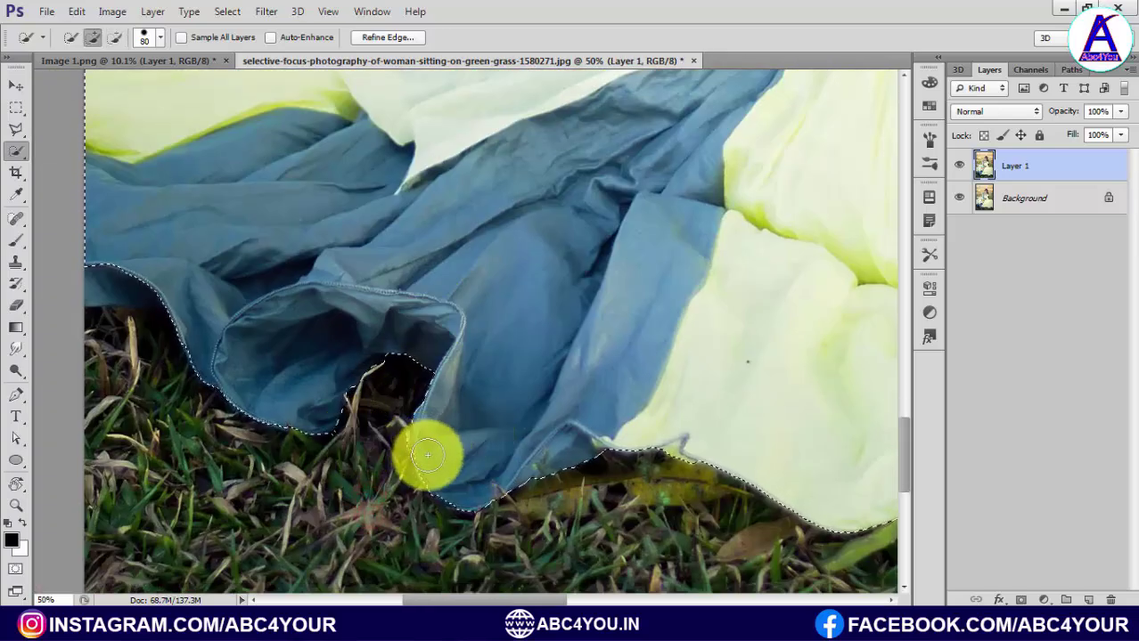
mouse_move(135, 279)
left_mouse_down()
mouse_move(97, 343)
mouse_move(204, 407)
mouse_move(419, 381)
mouse_move(346, 447)
left_mouse_up()
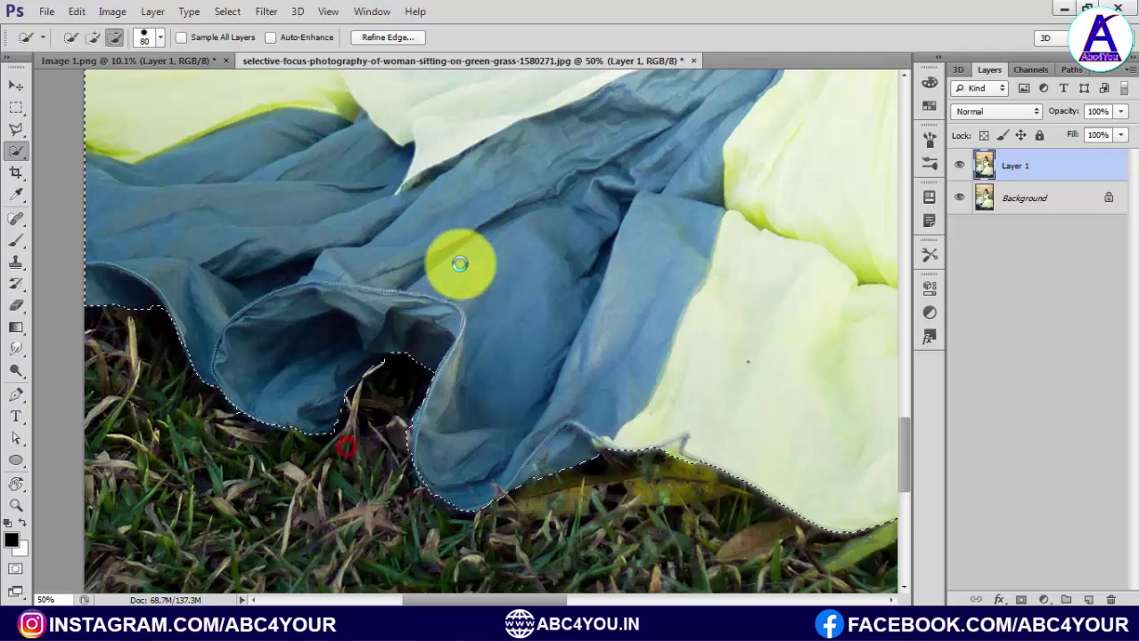
right_click(482, 226)
left_click(539, 237)
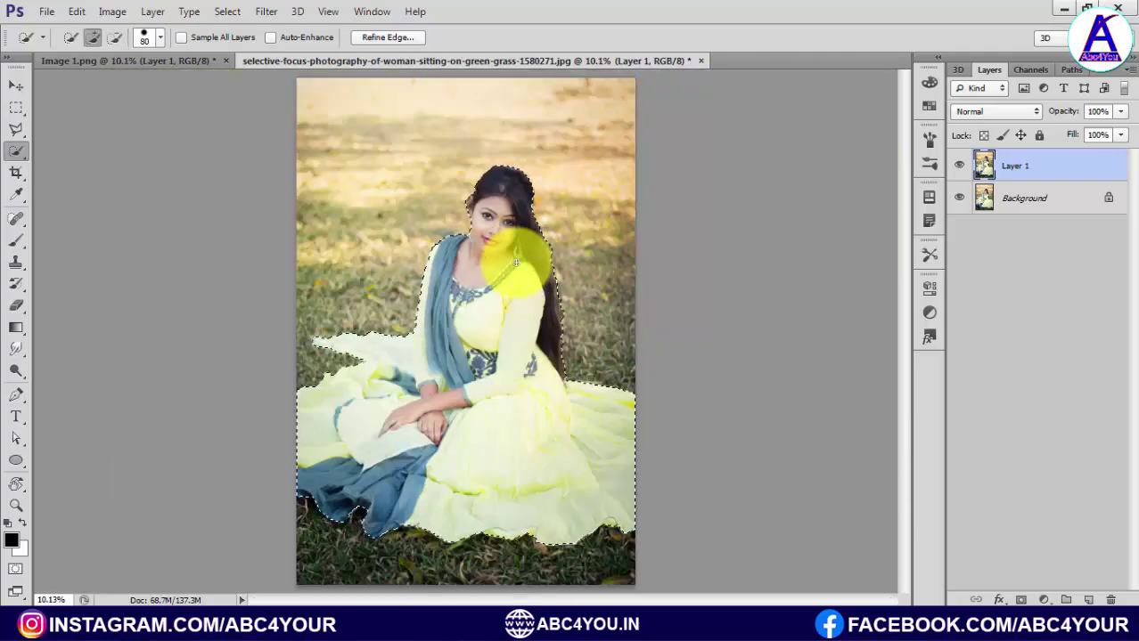
right_click(513, 222)
left_click(535, 231)
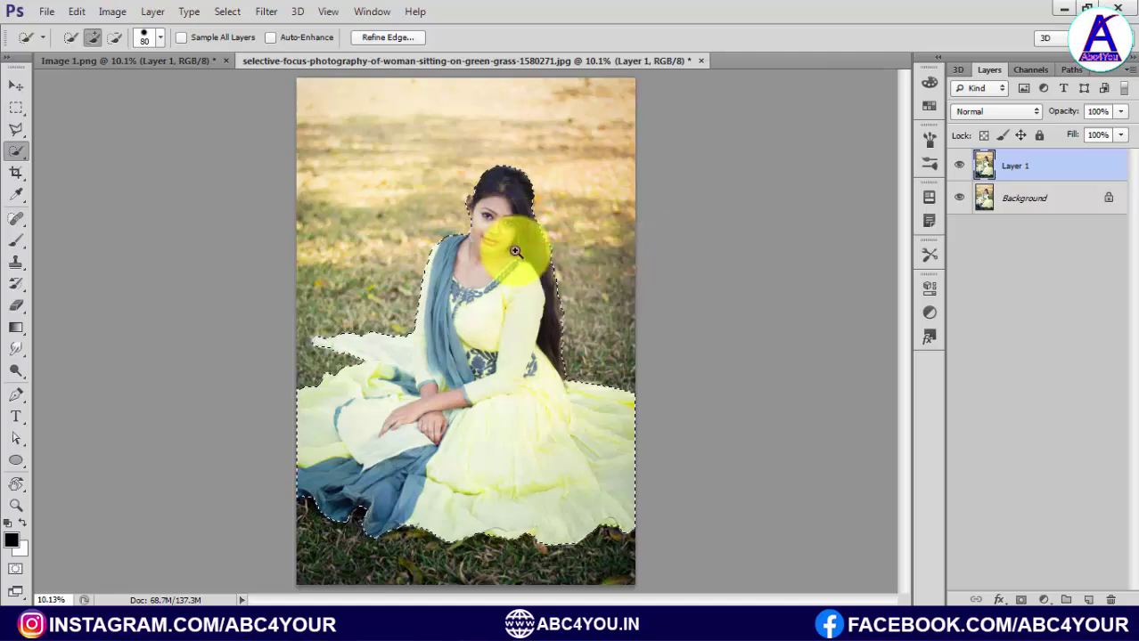
left_click(515, 252)
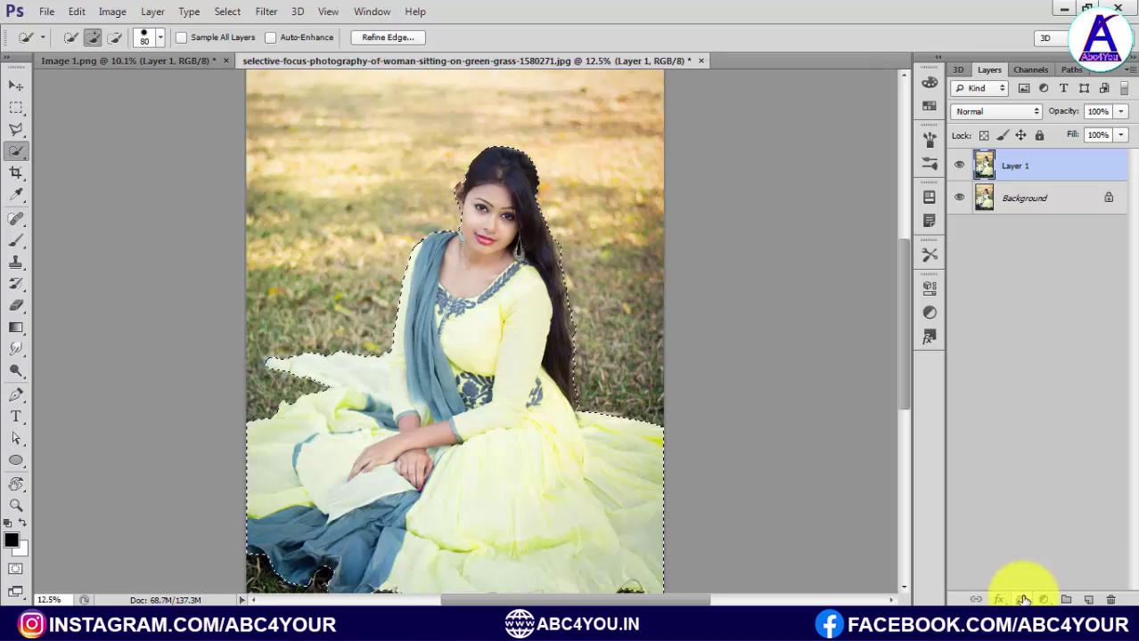
Add a layer mask to Layer 1 from the selection and hide the Background layer.
left_click(1021, 599)
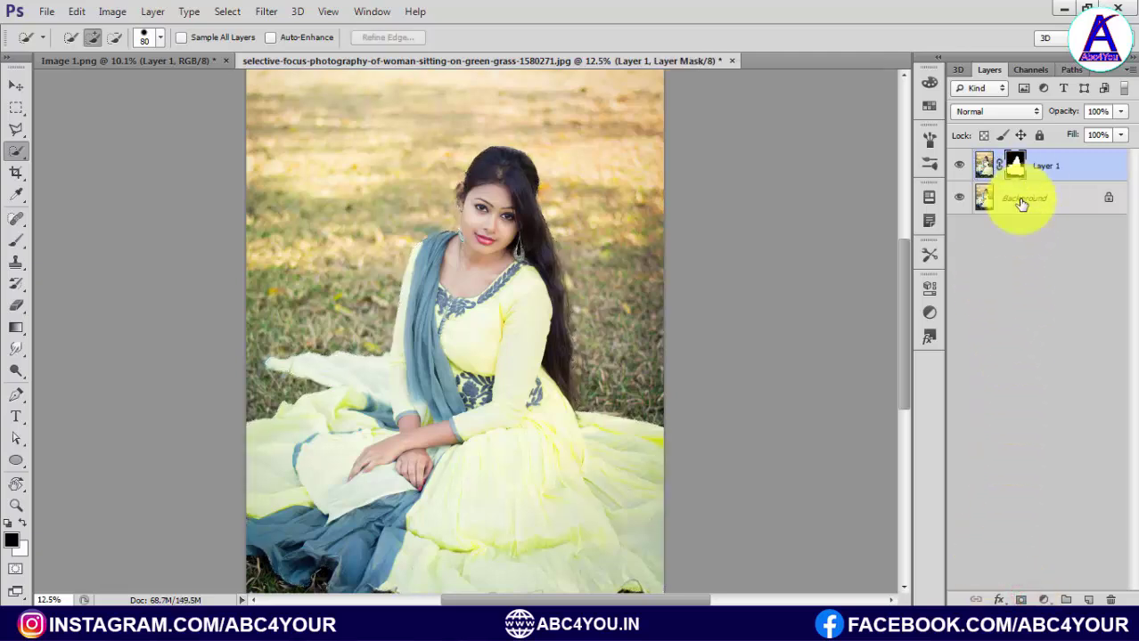
left_click(959, 198)
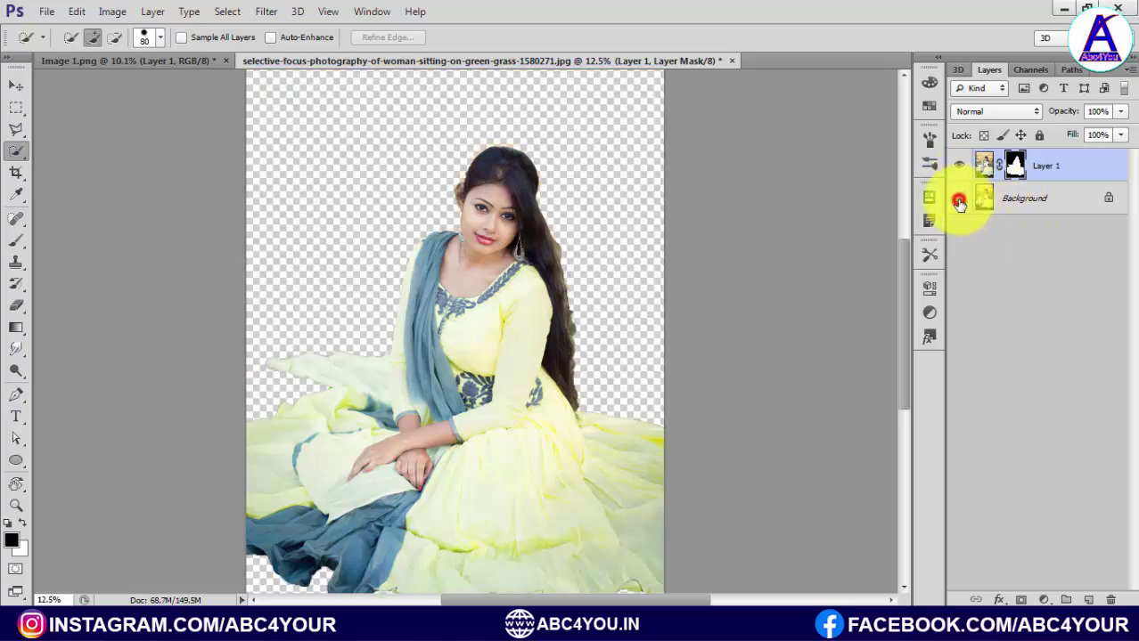
right_click(1017, 170)
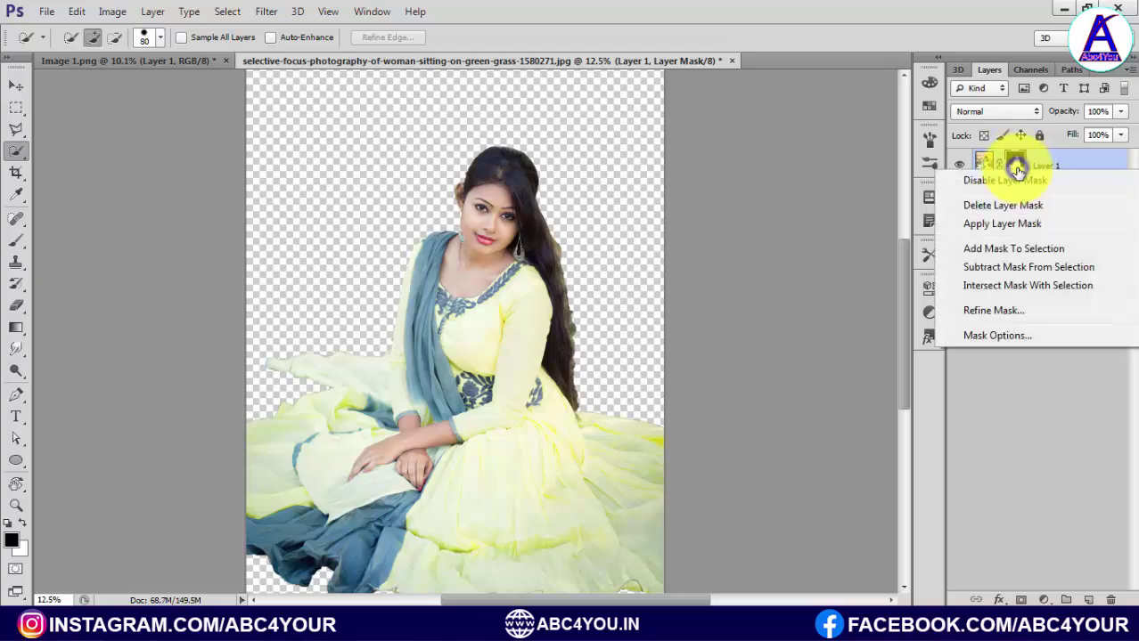
Open Refine Mask with the overlay preview and Smart Radius turned on.
left_click(1003, 312)
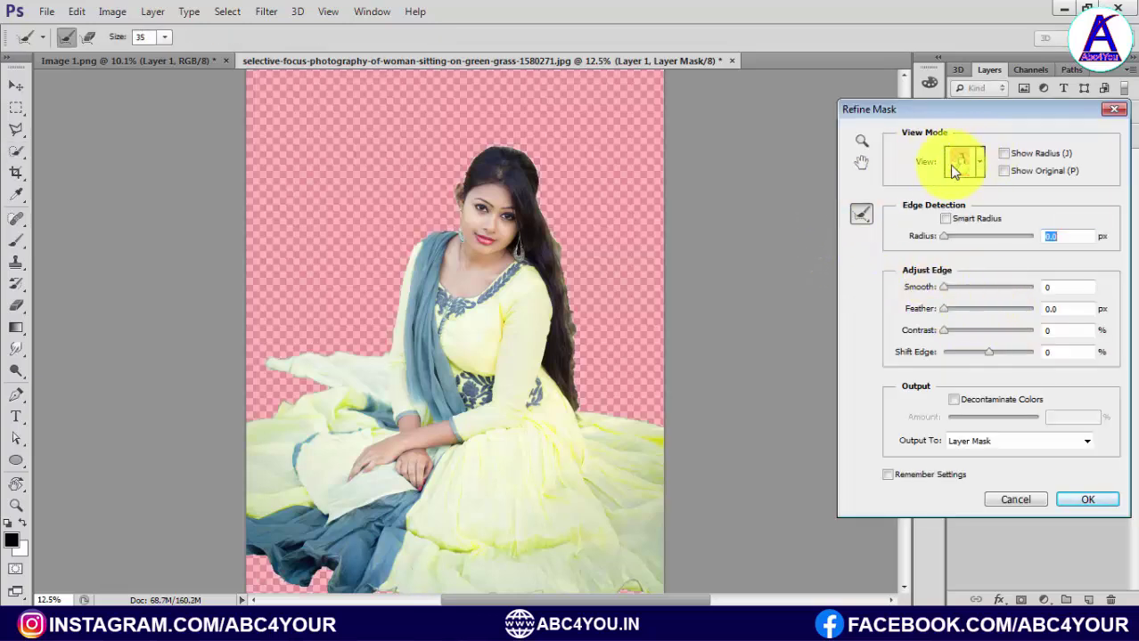
left_click(980, 164)
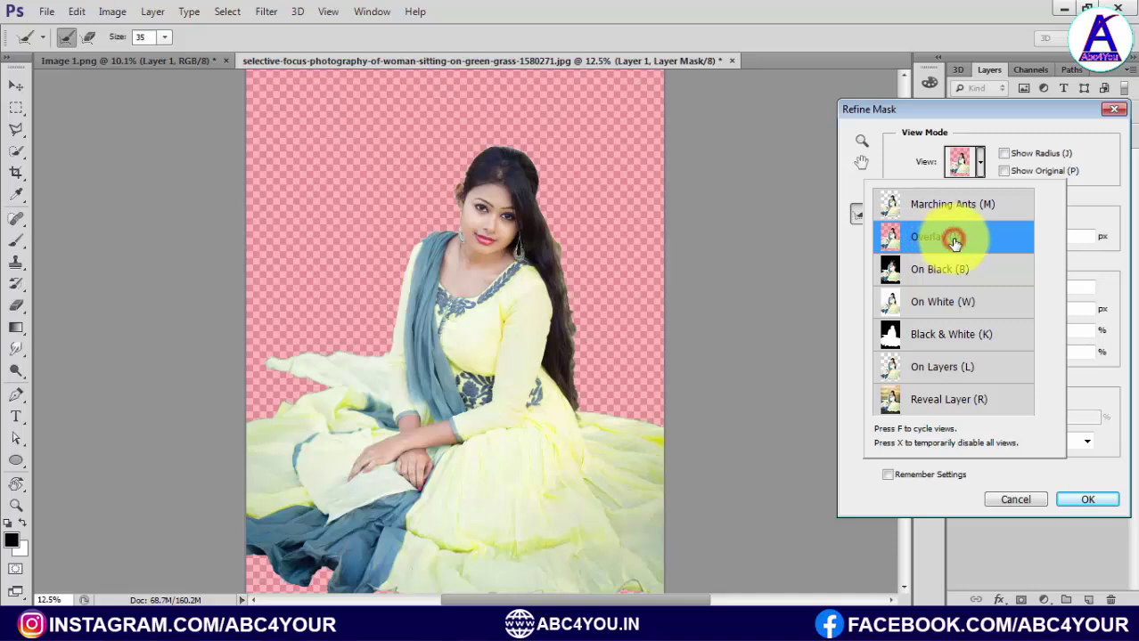
left_click(1086, 160)
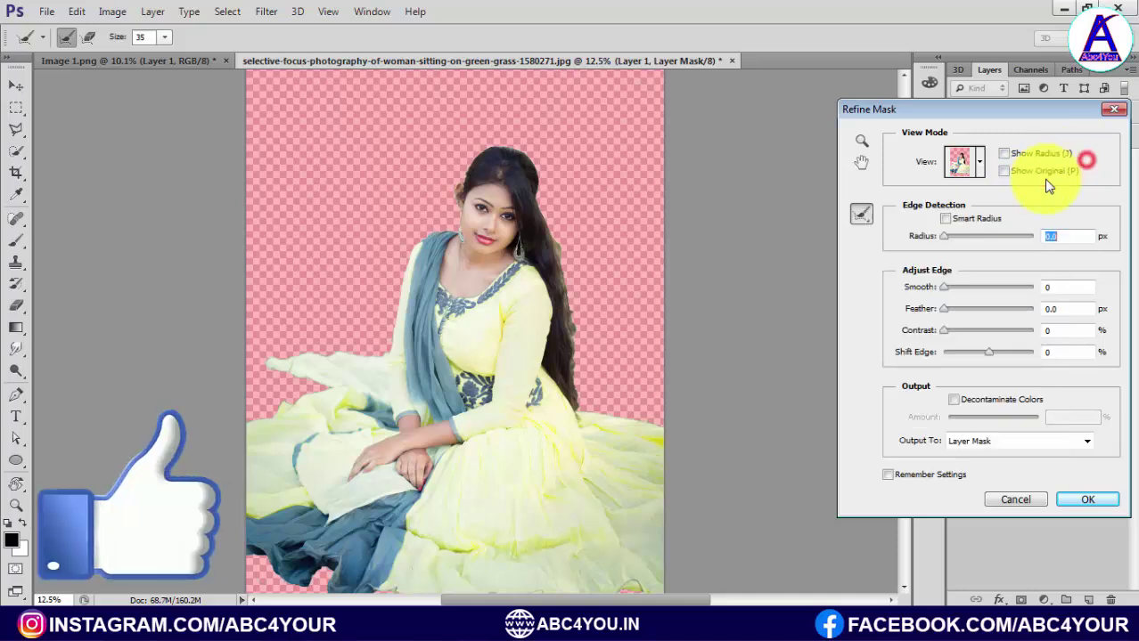
left_click(946, 220)
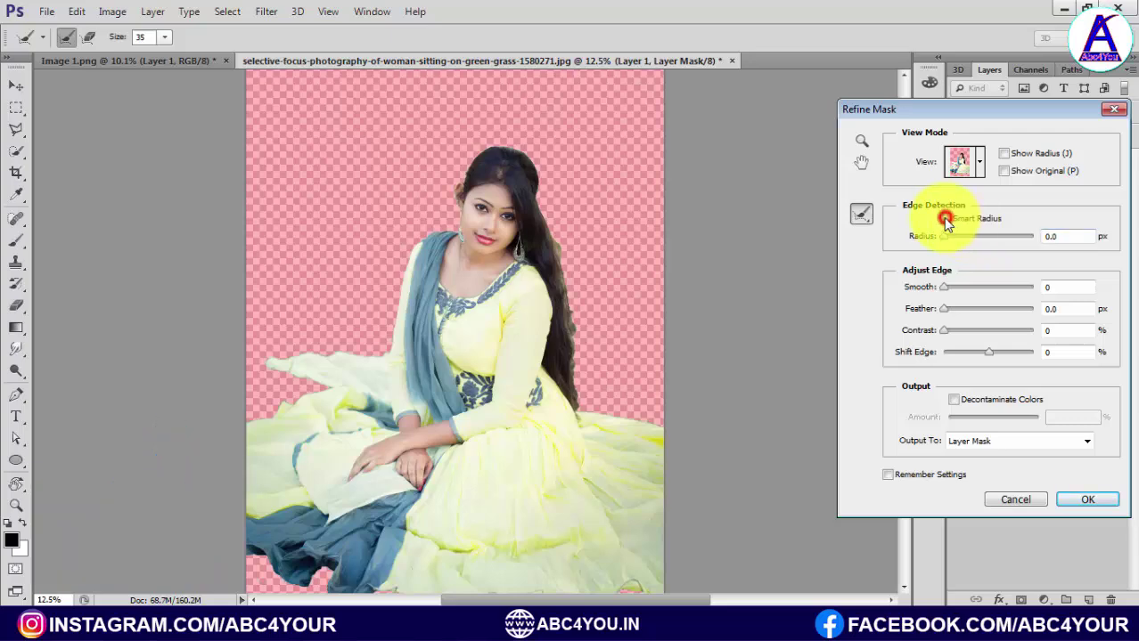
Zoom on the hair and paint the size-60 Refine Radius brush along its upper edge.
left_click(589, 243)
left_click(543, 246)
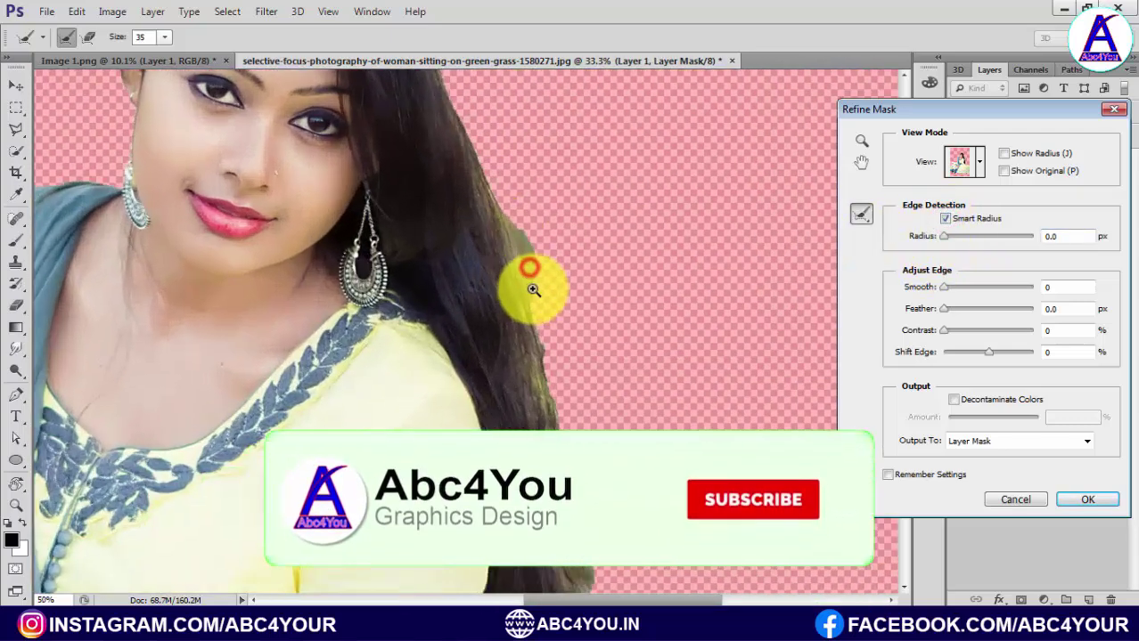
left_click(532, 294)
left_click_drag(506, 262, 500, 298)
key("bracketright")
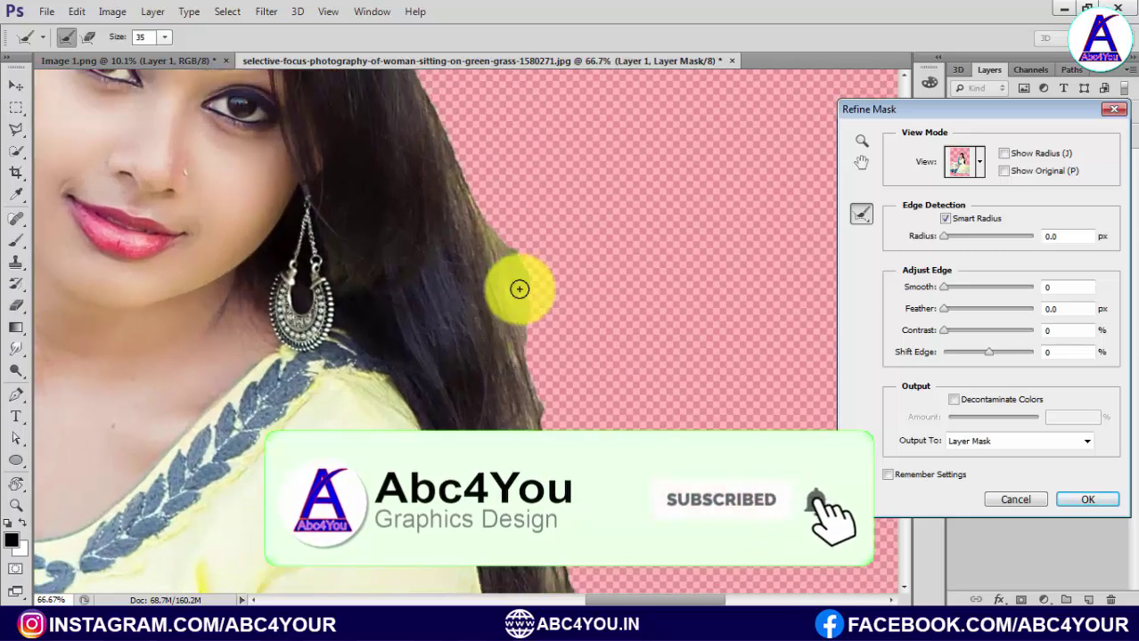
key("bracketright")
key("bracketright")
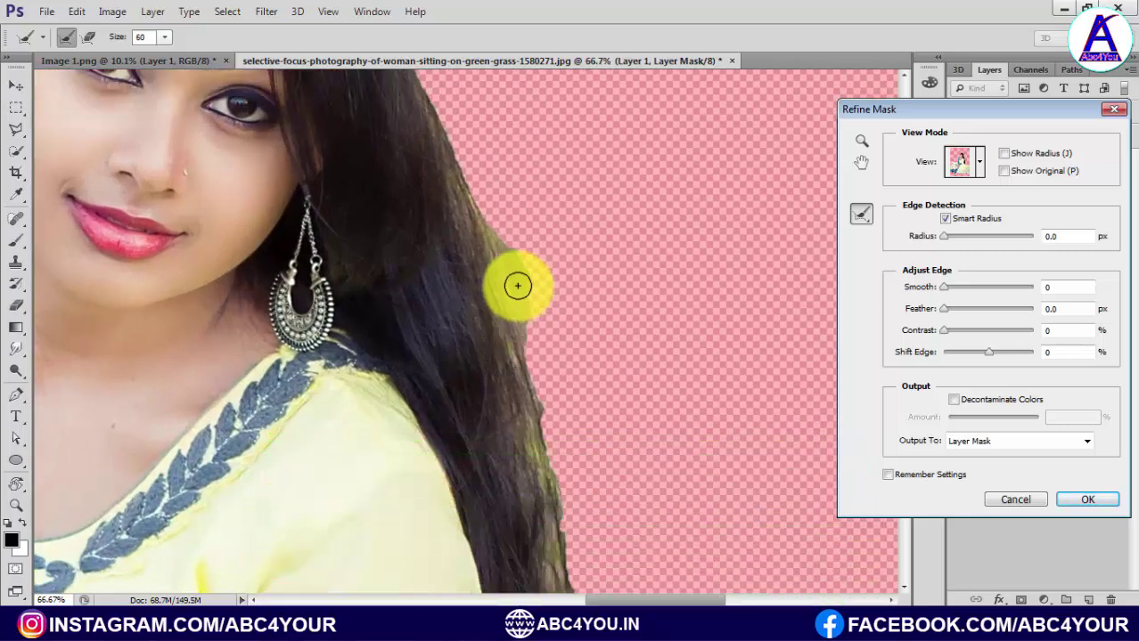
left_click_drag(516, 273, 462, 164)
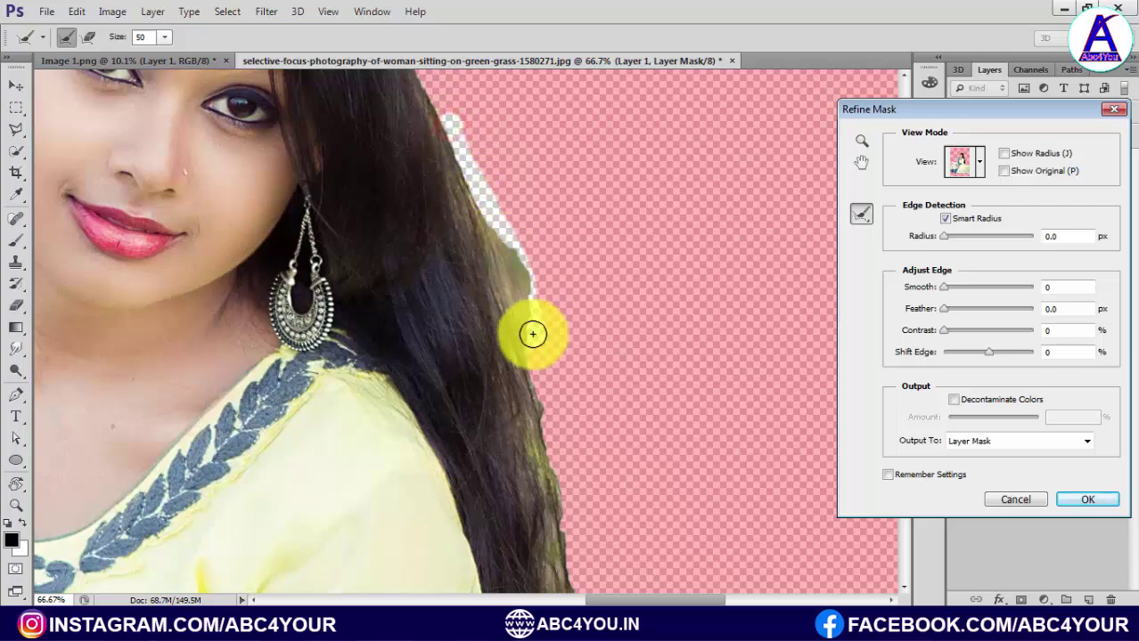
left_click_drag(450, 126, 471, 167)
Refine the lower hair edge beside her arm and along the hair's left side.
left_click_drag(579, 315, 528, 191)
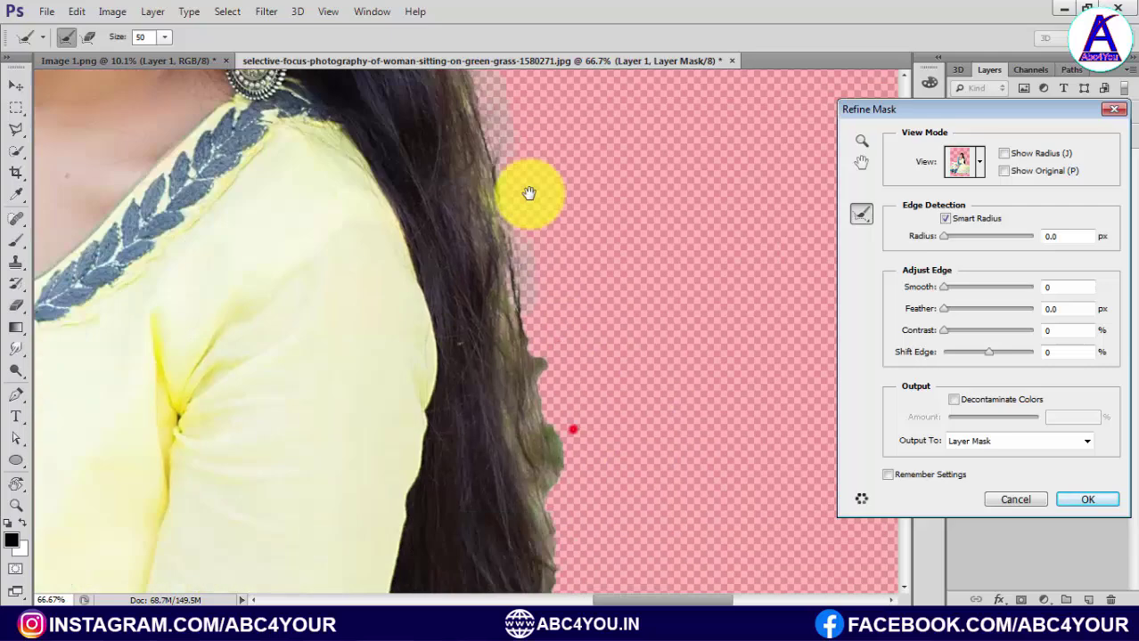
left_click_drag(496, 140, 552, 520)
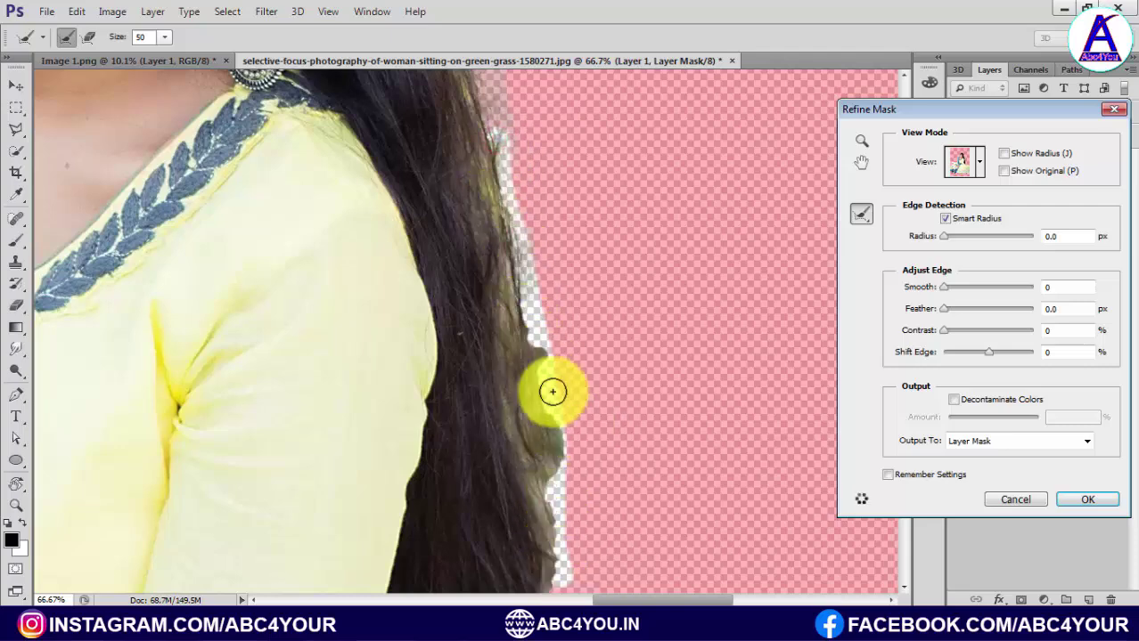
mouse_move(553, 464)
left_mouse_down()
mouse_move(551, 358)
mouse_move(594, 450)
left_mouse_up()
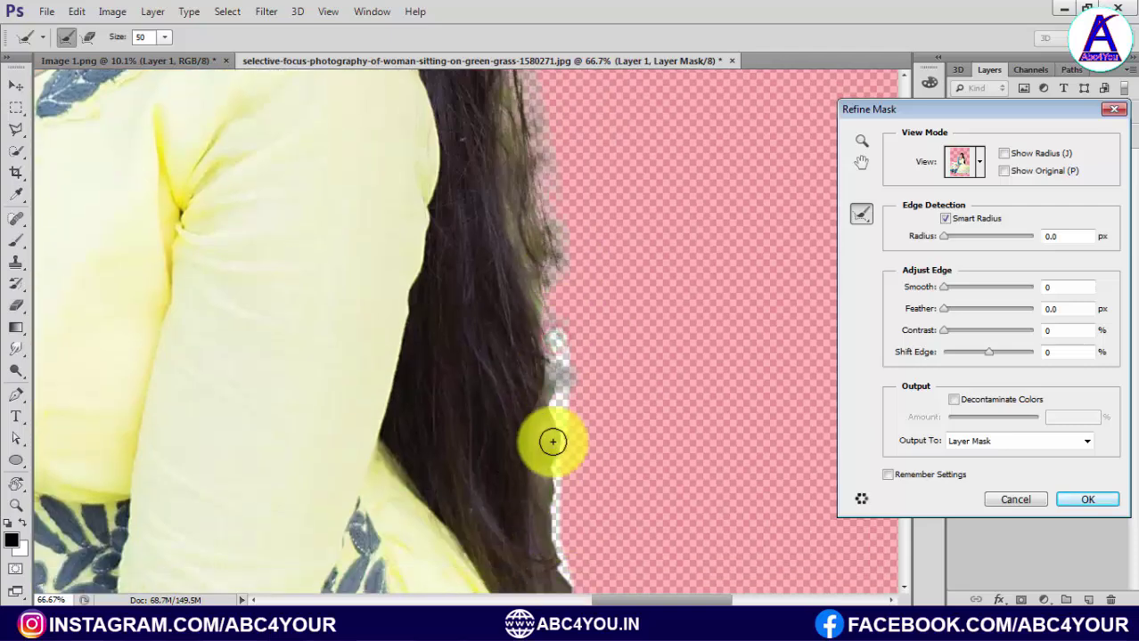
mouse_move(567, 499)
left_mouse_down()
mouse_move(530, 295)
mouse_move(482, 436)
left_mouse_up()
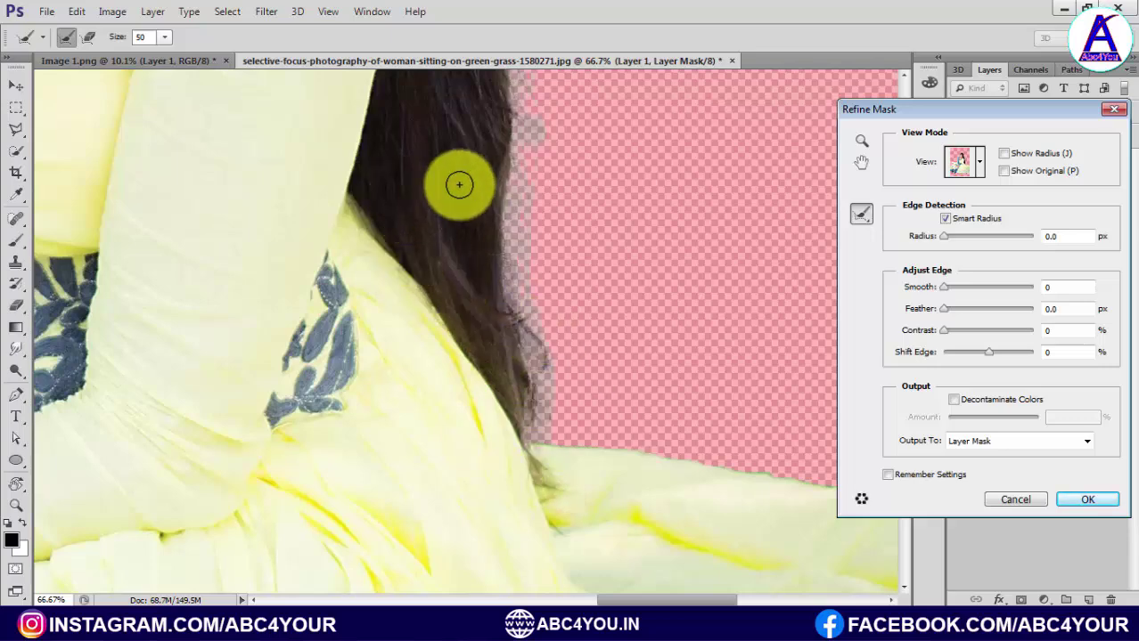
mouse_move(412, 145)
left_mouse_down()
mouse_move(445, 298)
mouse_move(400, 563)
left_mouse_up()
mouse_move(397, 191)
left_mouse_down()
mouse_move(318, 364)
mouse_move(341, 527)
mouse_move(318, 437)
left_mouse_up()
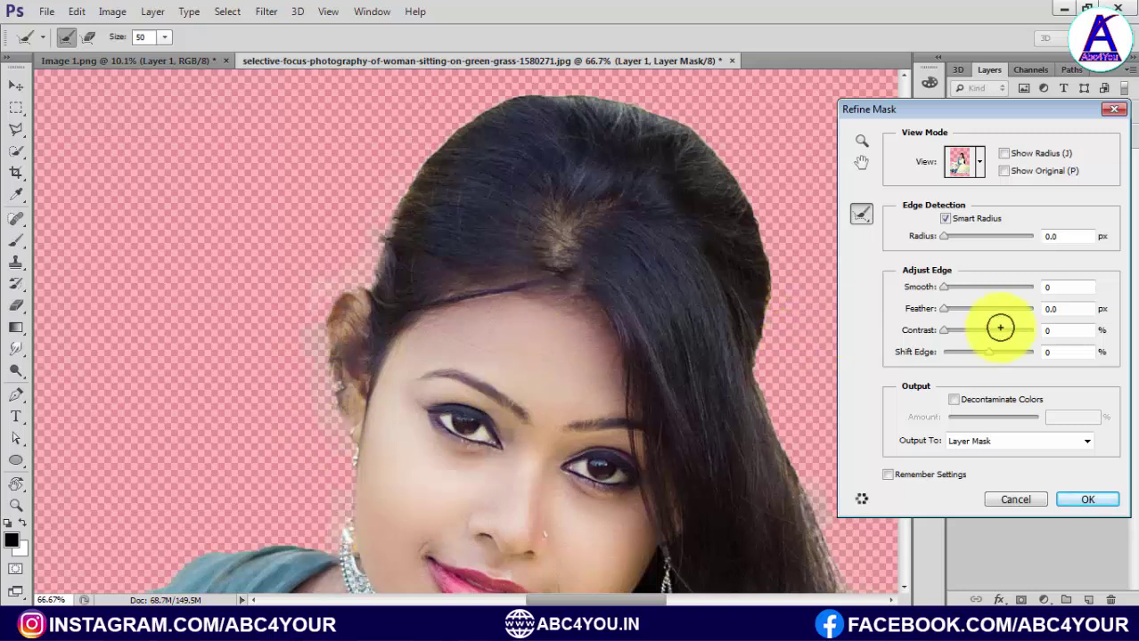
Set the mask Feather to 1.7 px.
left_click(717, 413)
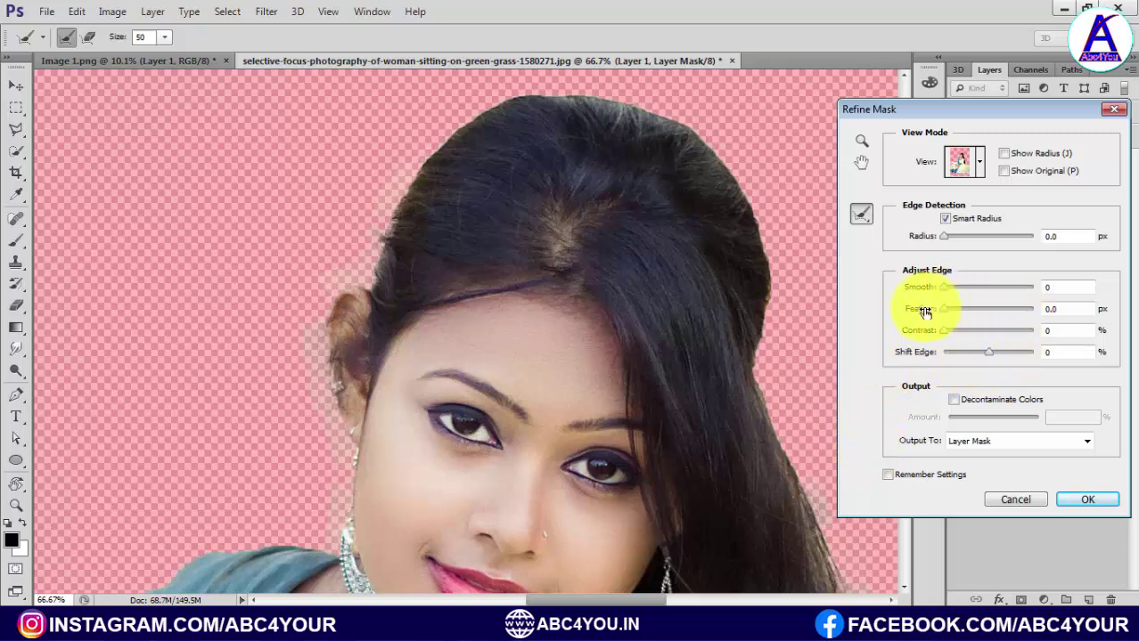
left_click_drag(941, 309, 948, 314)
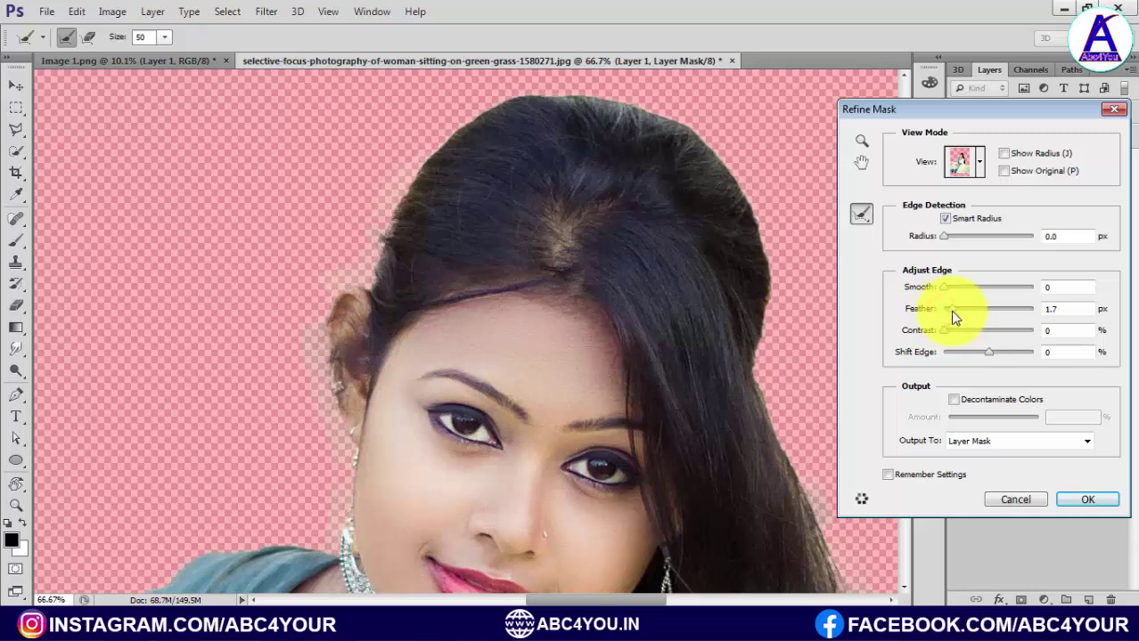
double_click(1080, 309)
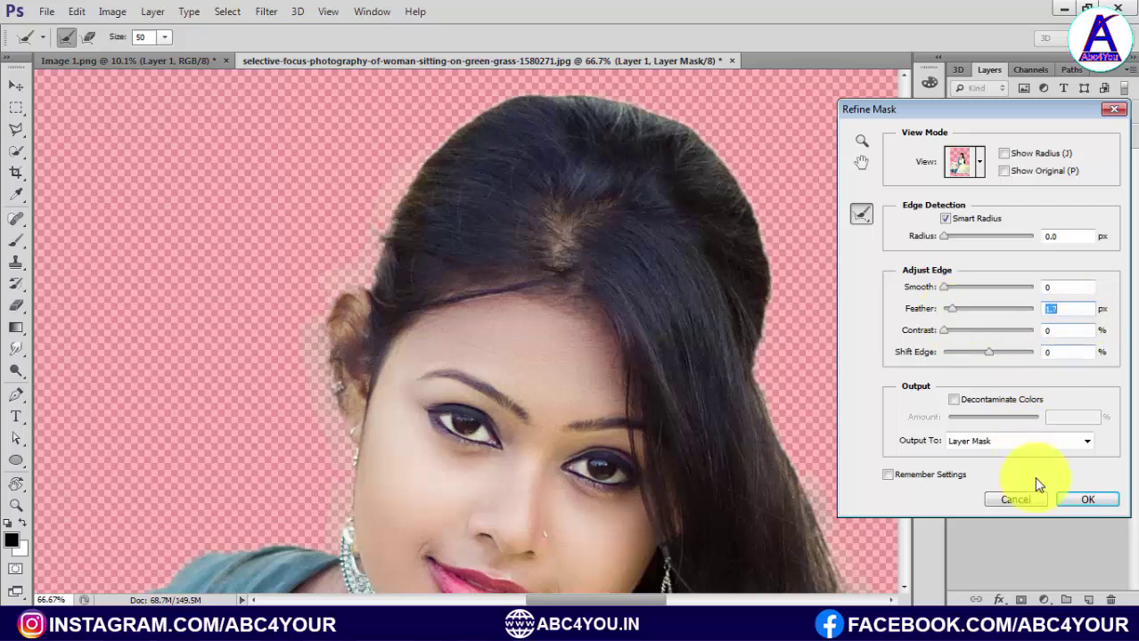
Apply the refined mask and make the Background layer active and visible.
left_click(1088, 500)
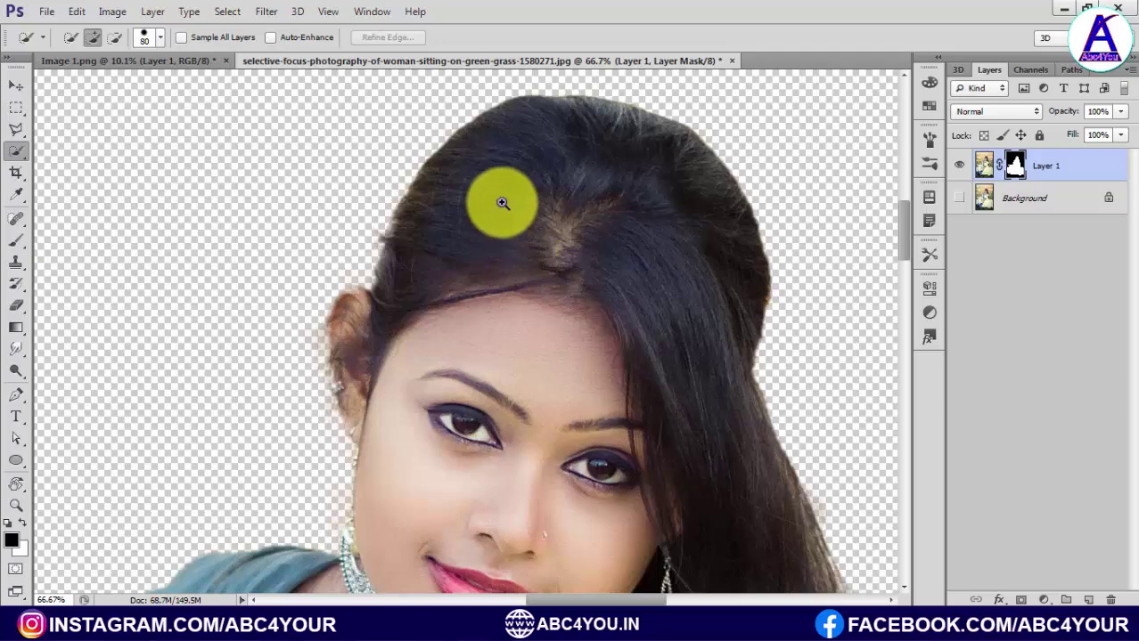
right_click(496, 200)
left_click(551, 217)
right_click(431, 213)
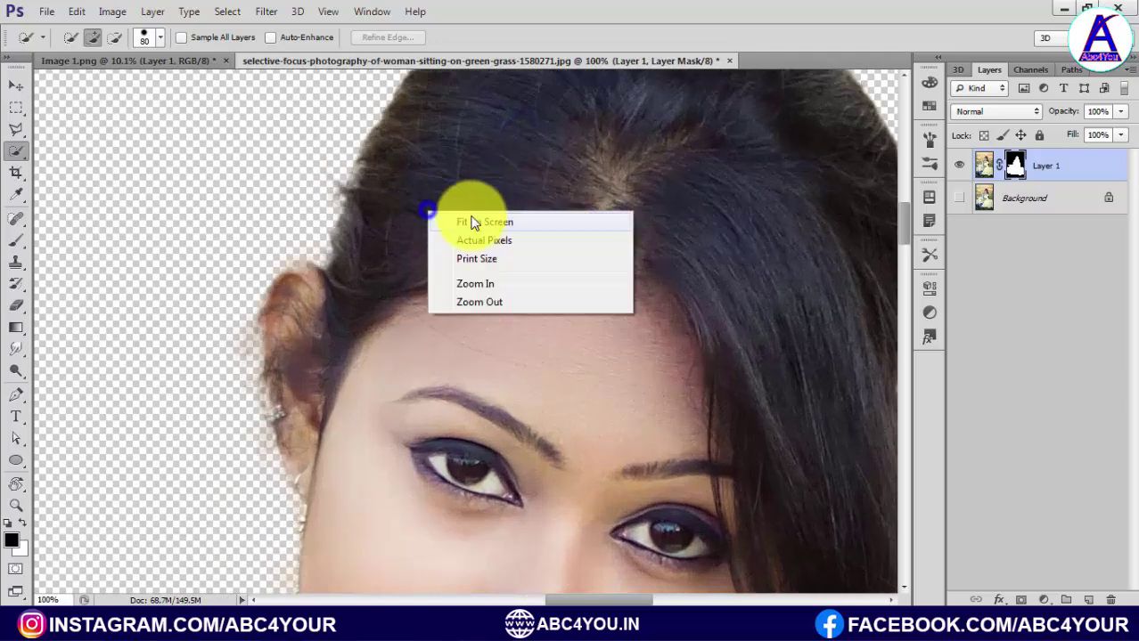
left_click(477, 217)
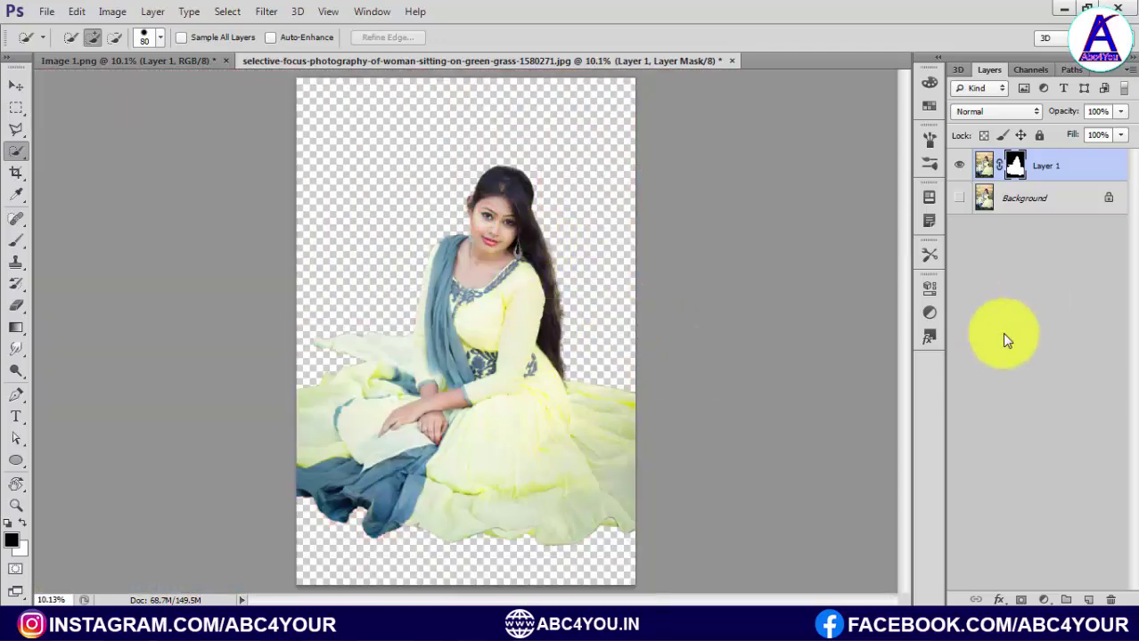
left_click(1028, 204)
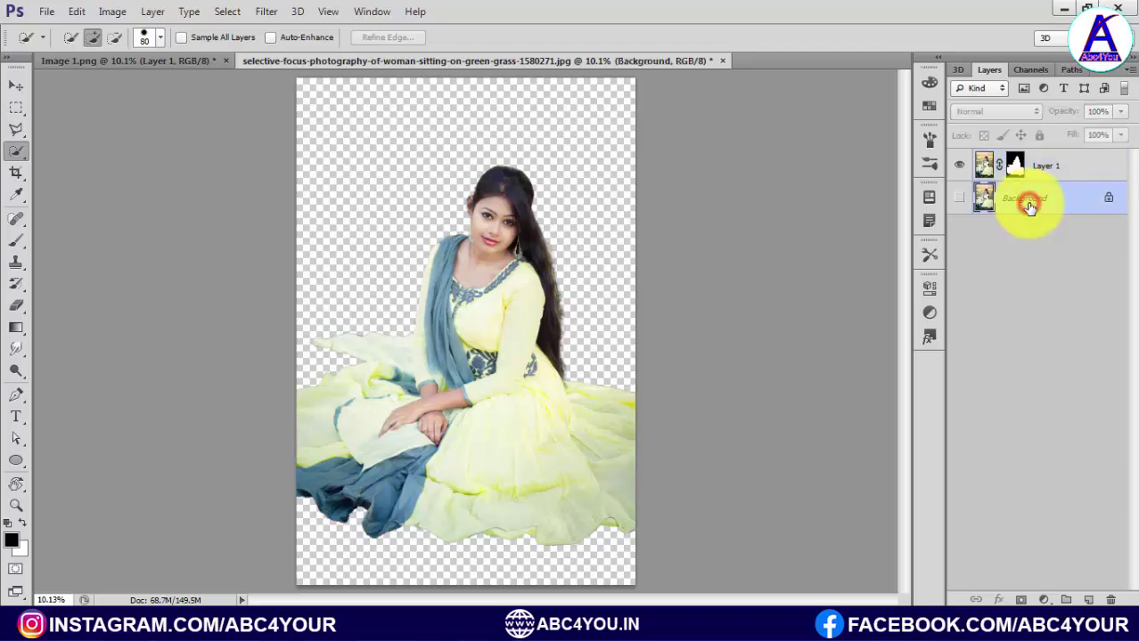
left_click(958, 198)
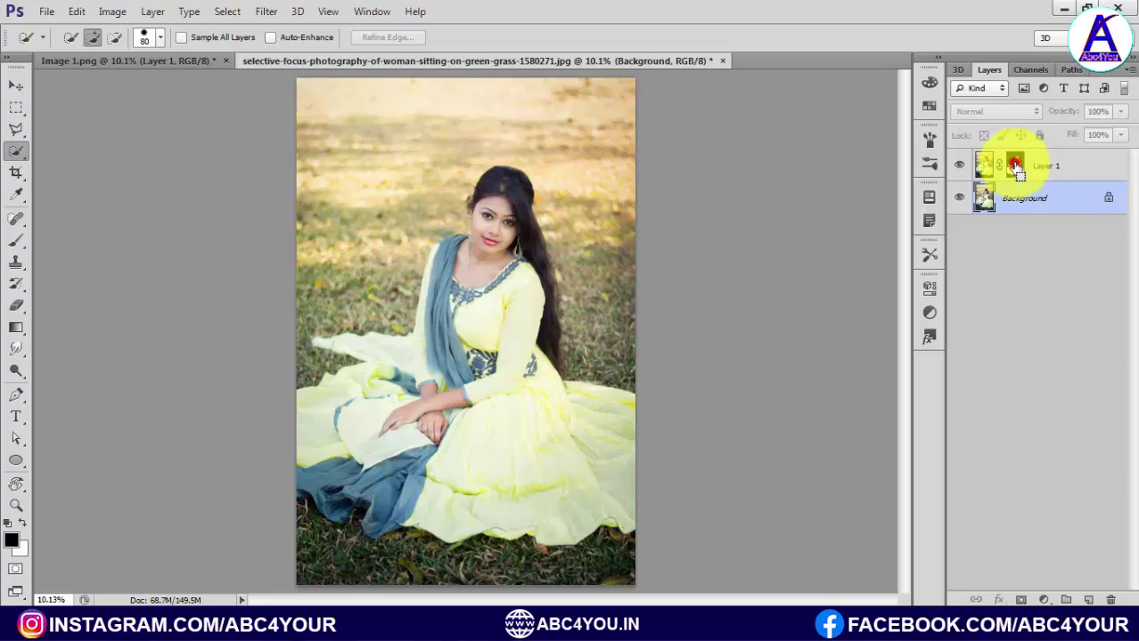
Load Layer 1's mask as a selection and expand it by 5 pixels.
left_click(1014, 166, "ctrl")
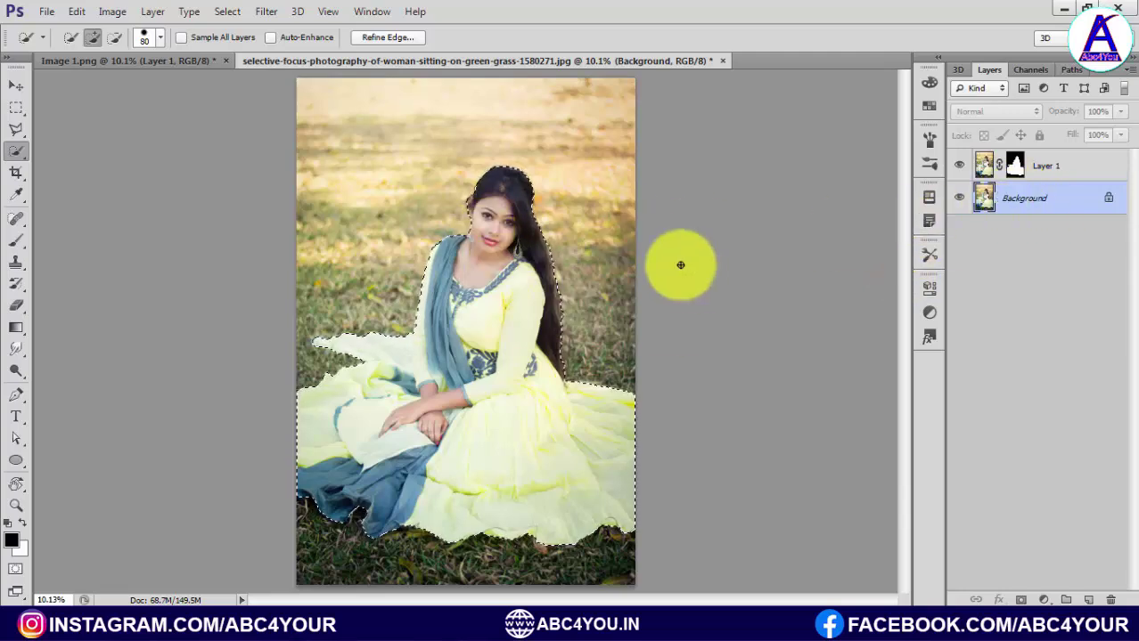
left_click(226, 13)
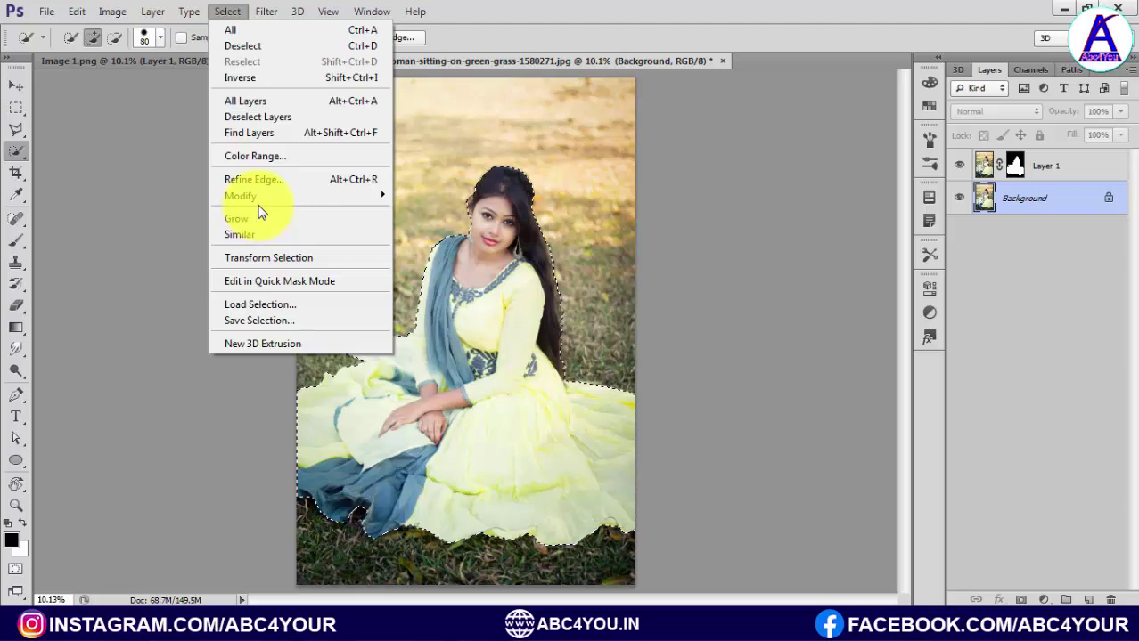
left_click(343, 195)
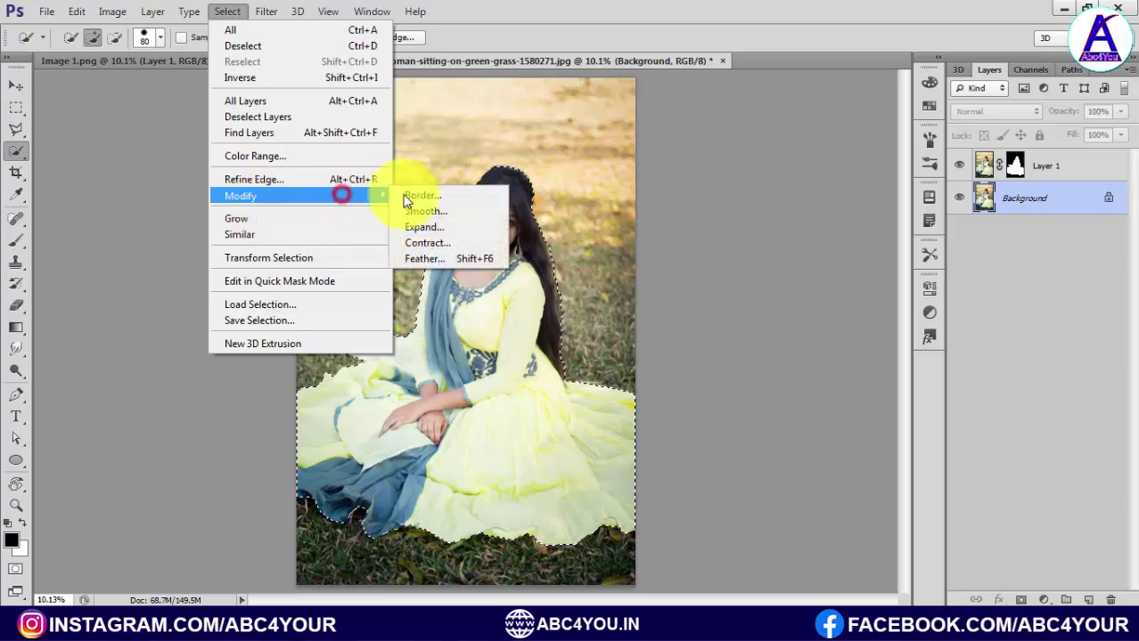
left_click(433, 228)
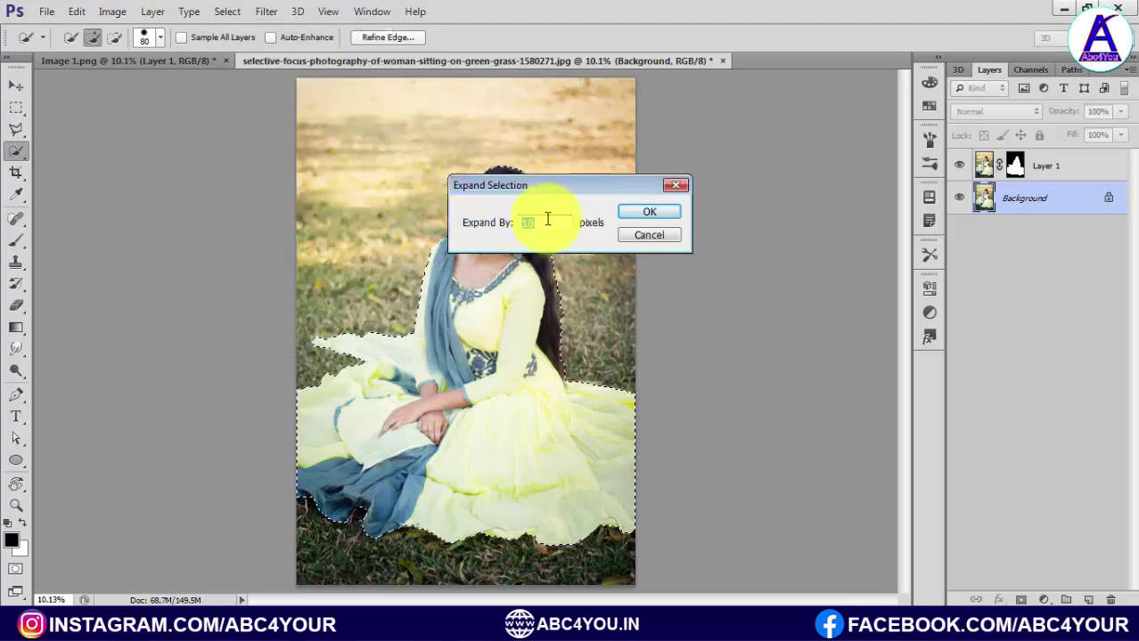
left_click_drag(546, 220, 517, 229)
type("5")
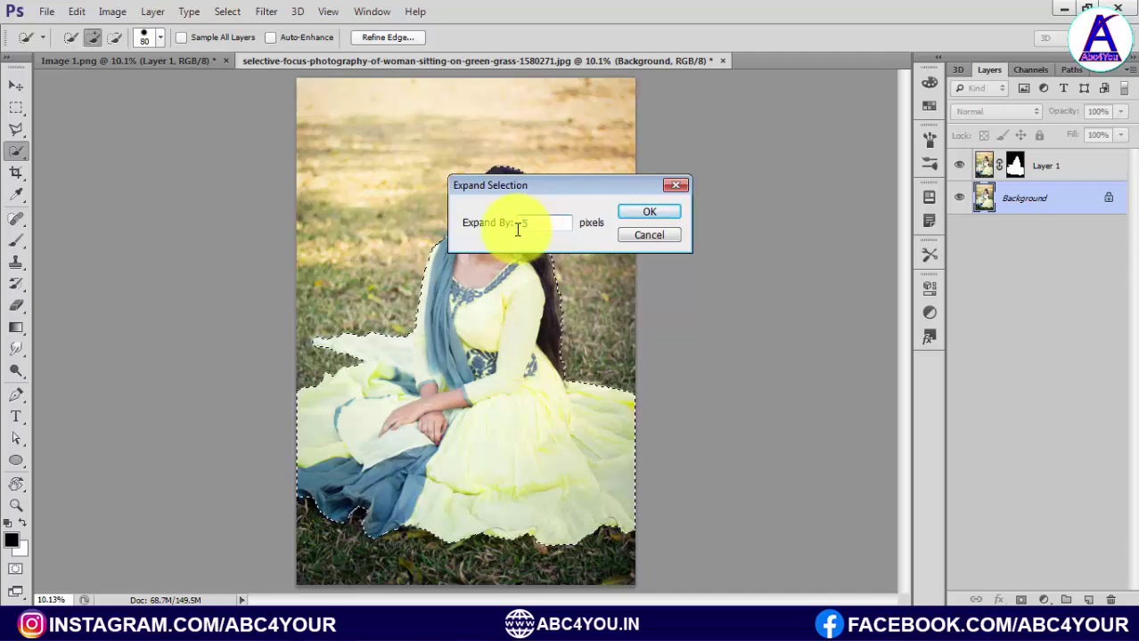
key("Return")
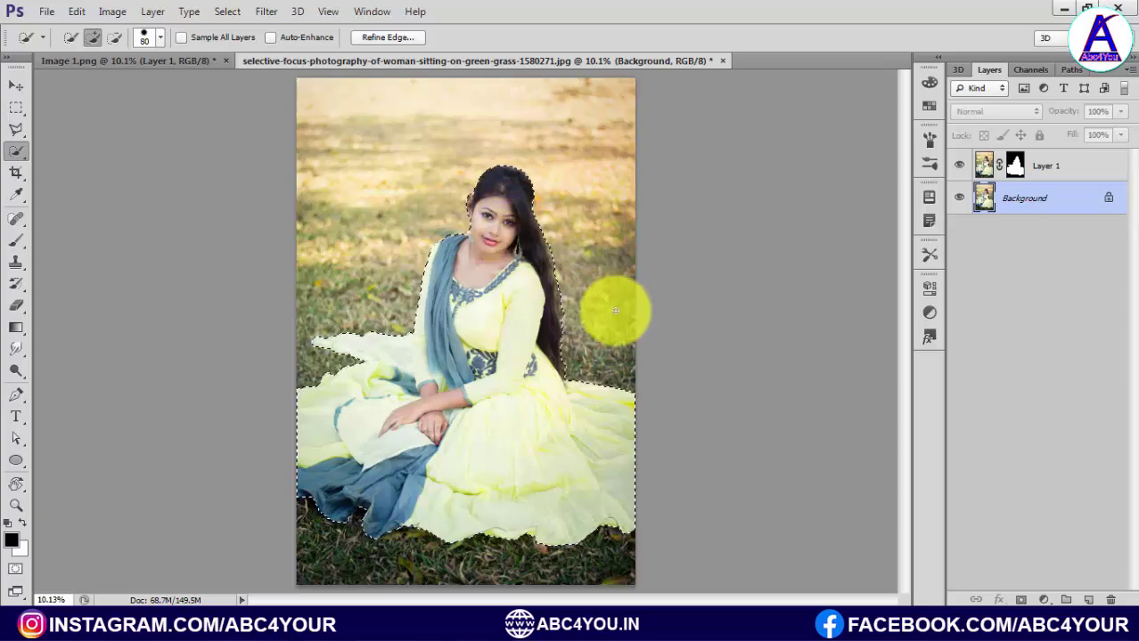
Content-Aware fill the woman's area on the Background with grass, then hide Layer 1.
left_click(78, 12)
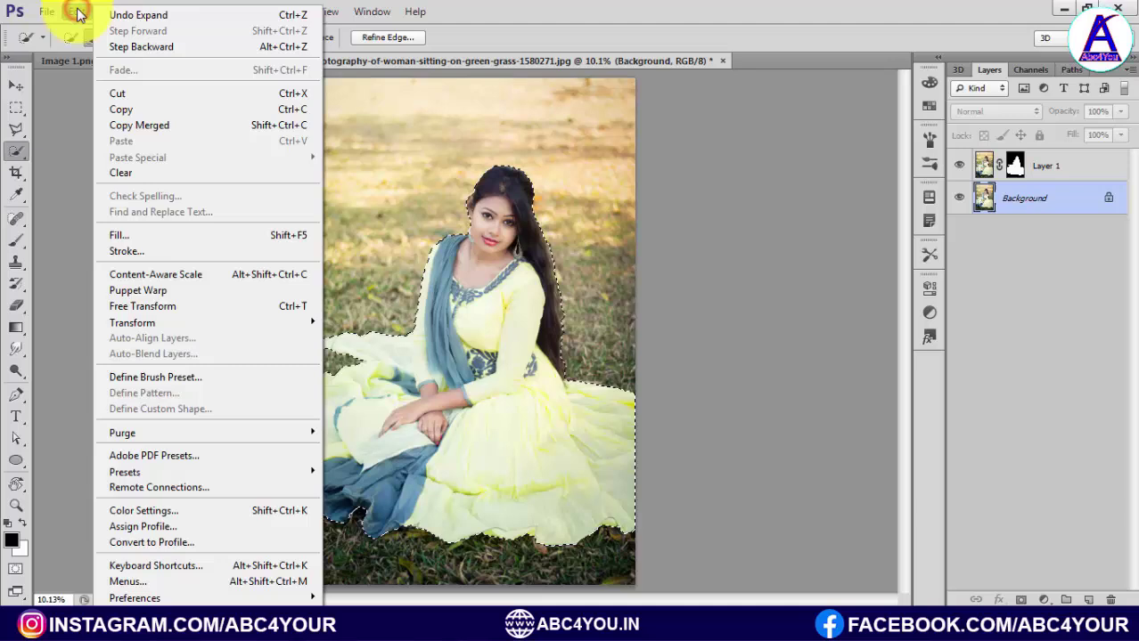
left_click(127, 237)
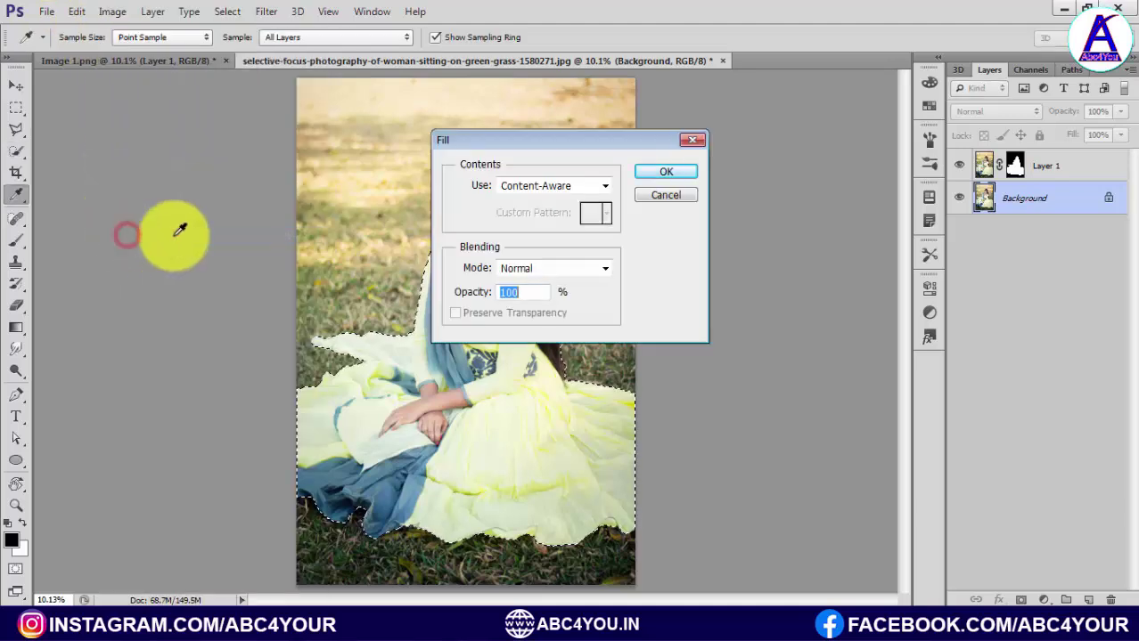
left_click(534, 190)
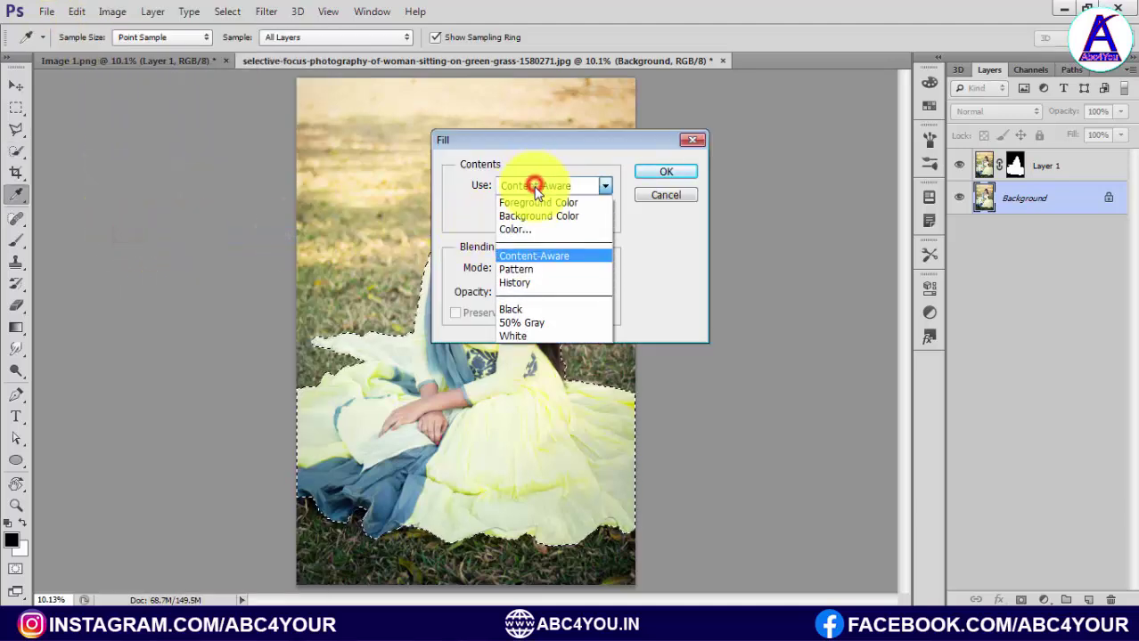
left_click(550, 258)
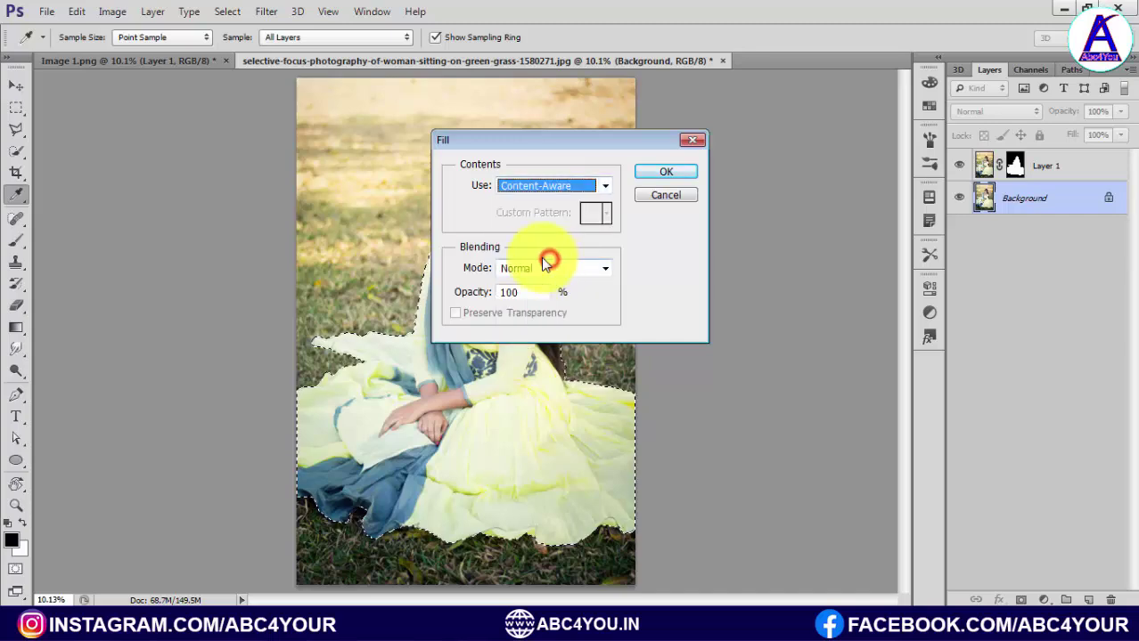
left_click(669, 173)
key("w")
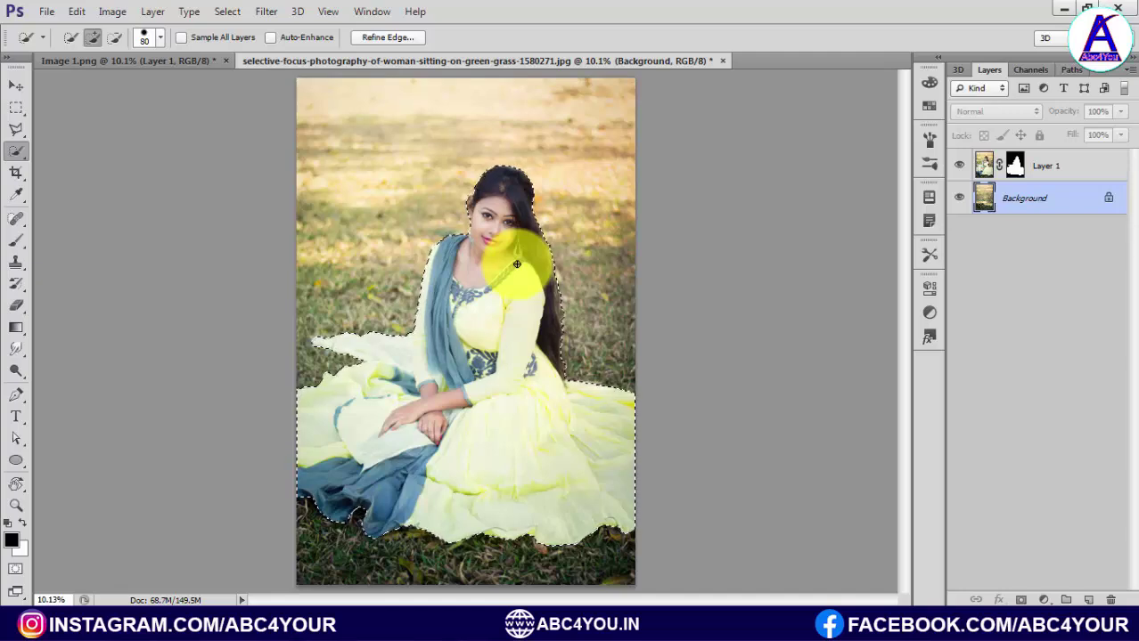
left_click(958, 168)
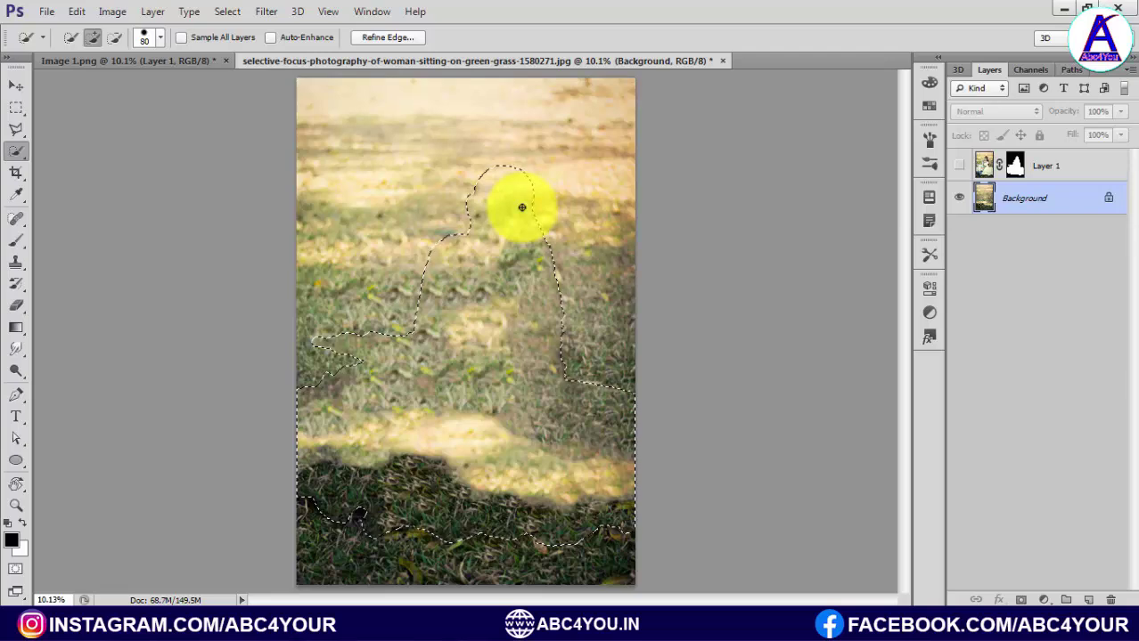
Deselect, Spot Heal the woman's ghost outline on the grass, then show Layer 1 again.
key("ctrl+d")
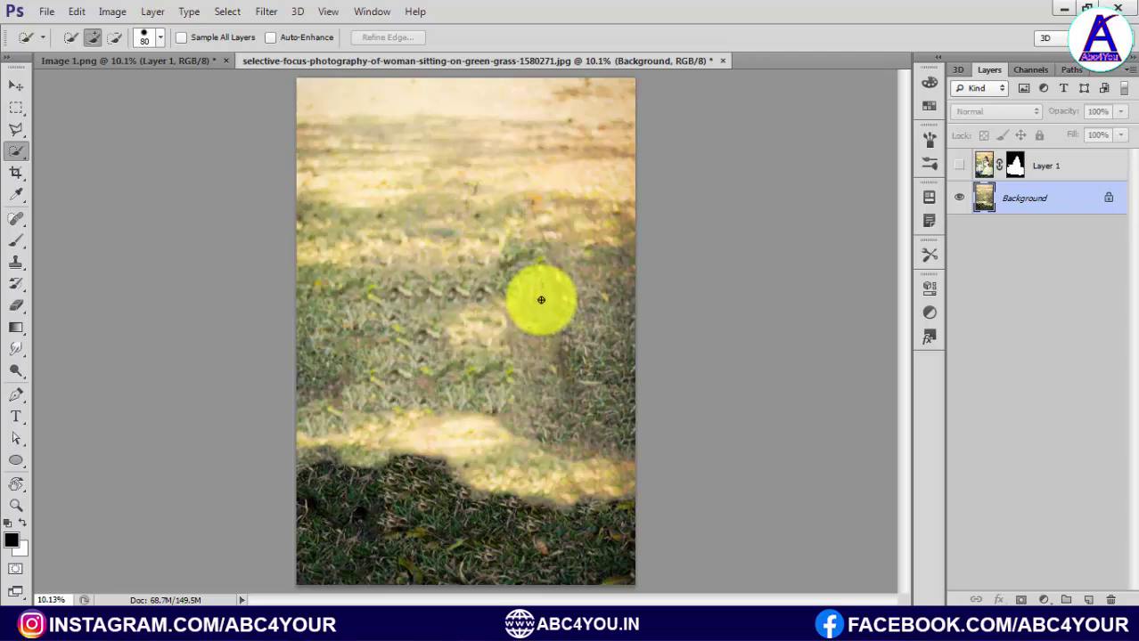
left_click(18, 223)
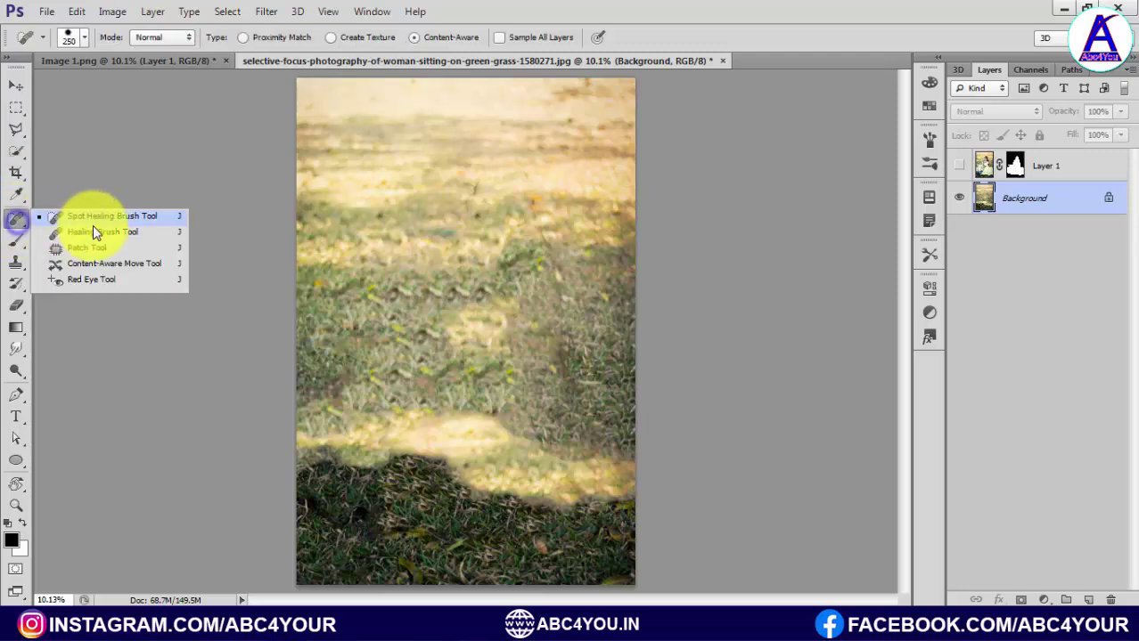
left_click(141, 217)
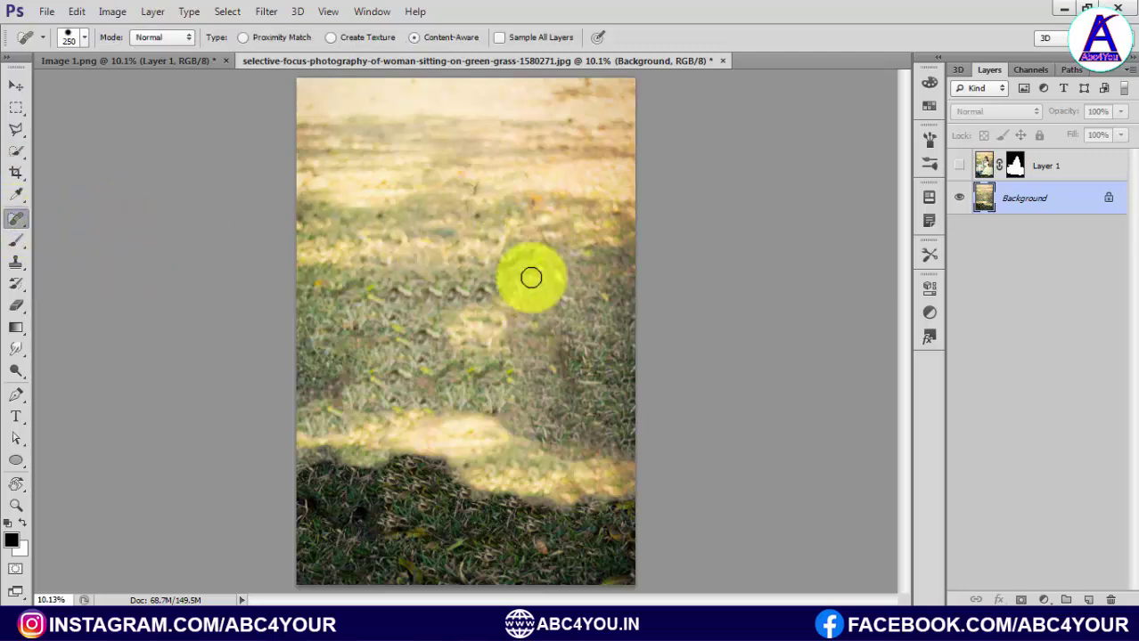
mouse_move(528, 187)
left_mouse_down()
mouse_move(555, 298)
mouse_move(559, 376)
mouse_move(584, 444)
mouse_move(625, 493)
mouse_move(594, 508)
mouse_move(468, 498)
mouse_move(376, 473)
mouse_move(343, 521)
mouse_move(292, 452)
mouse_move(318, 371)
mouse_move(366, 334)
mouse_move(503, 147)
mouse_move(564, 294)
left_mouse_up()
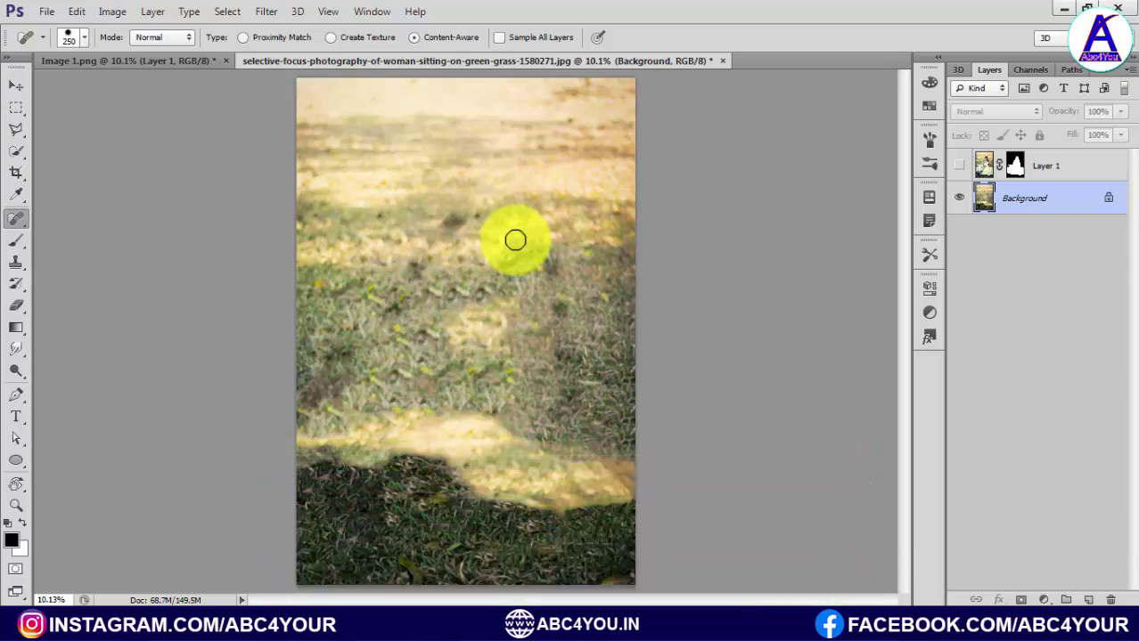
left_click(963, 167)
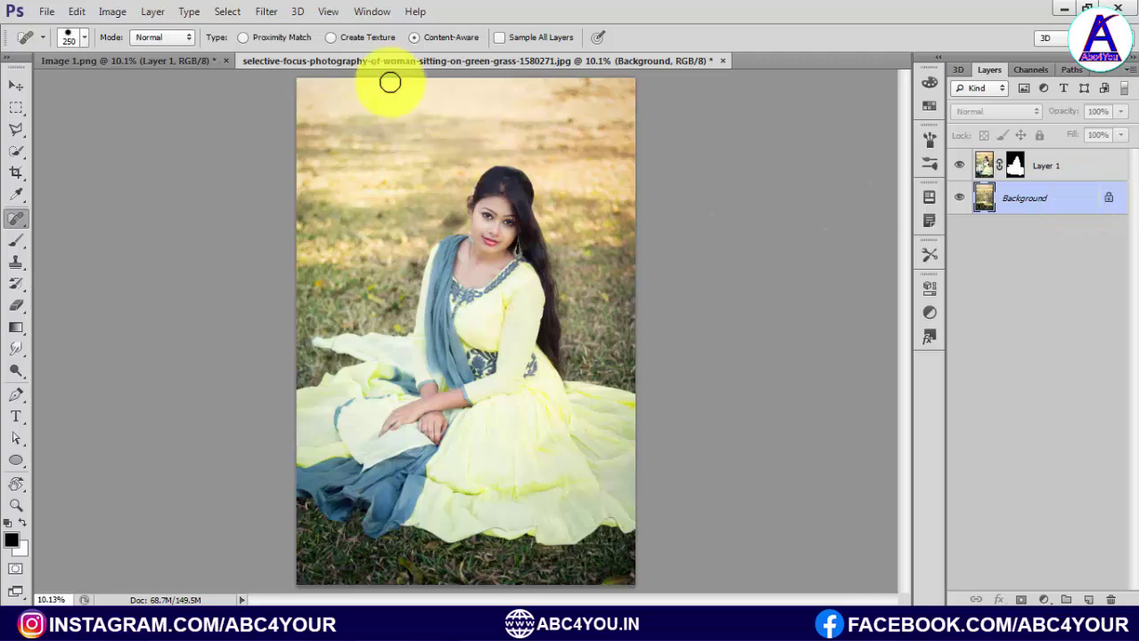
Start a Tilt-Shift blur and move its sharp focus band to the photo's bottom.
left_click(270, 14)
mouse_move(274, 180)
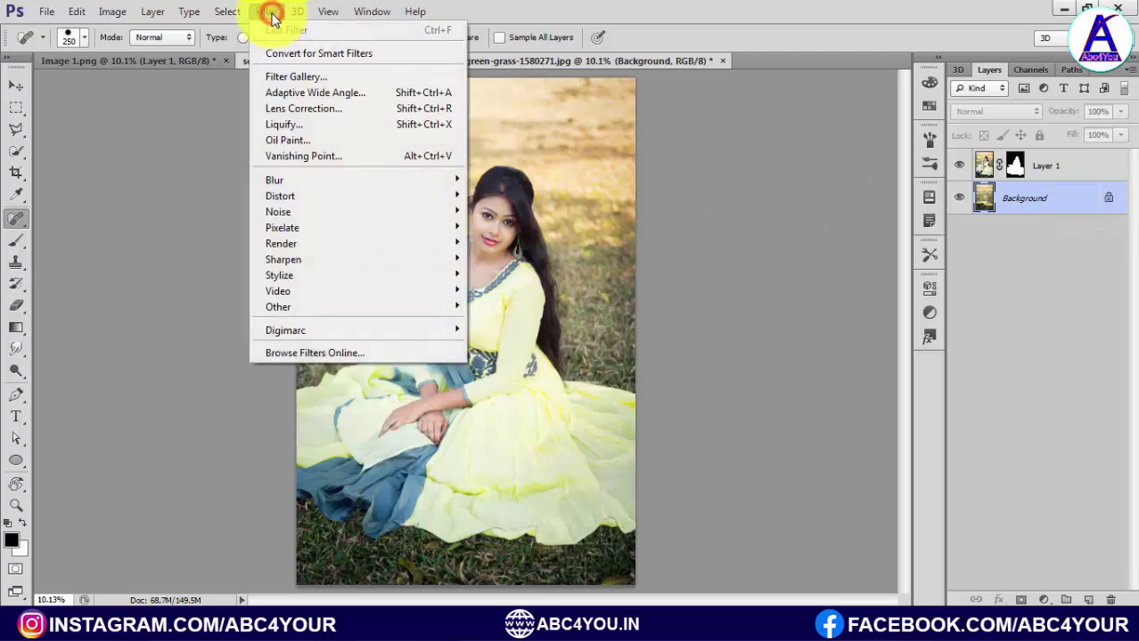
left_click(292, 180)
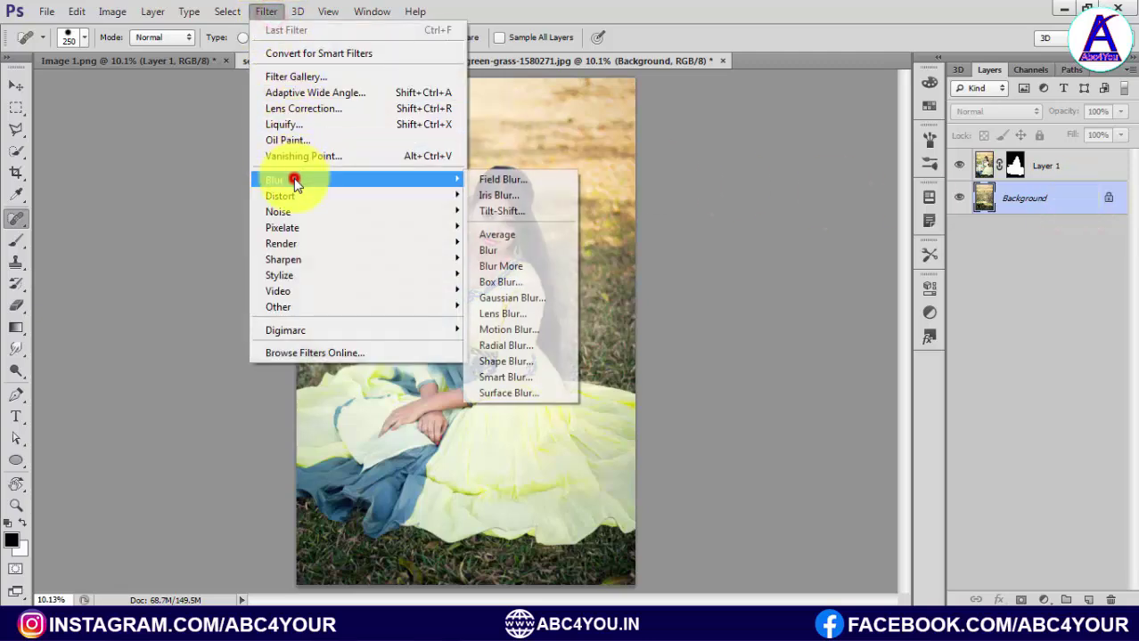
left_click(521, 216)
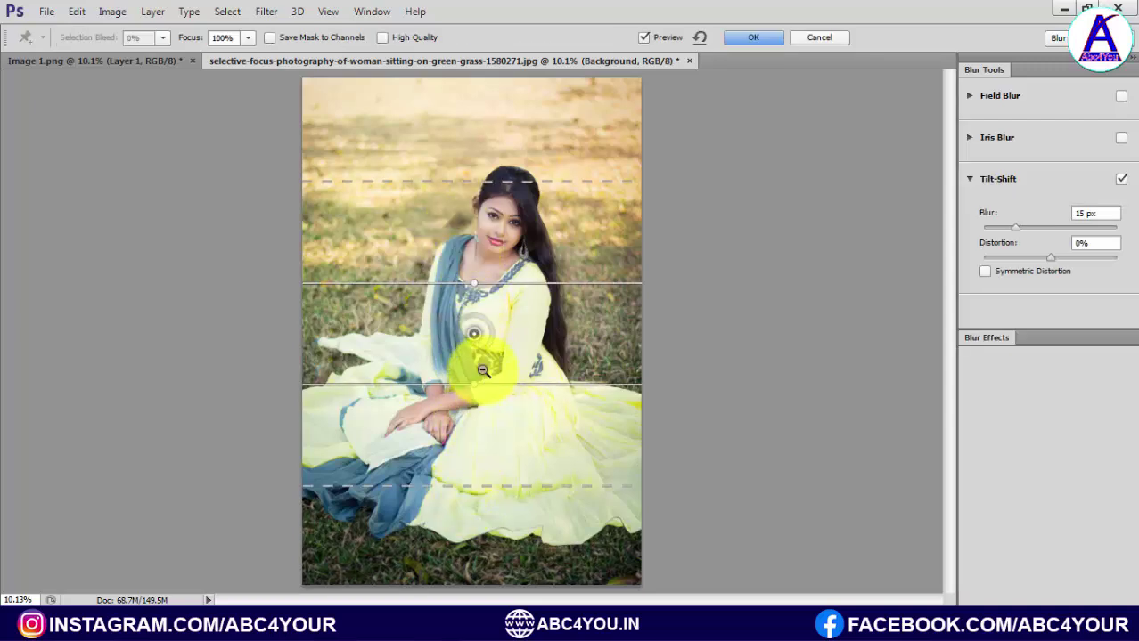
left_click(482, 370, "alt")
left_click(482, 370, "alt")
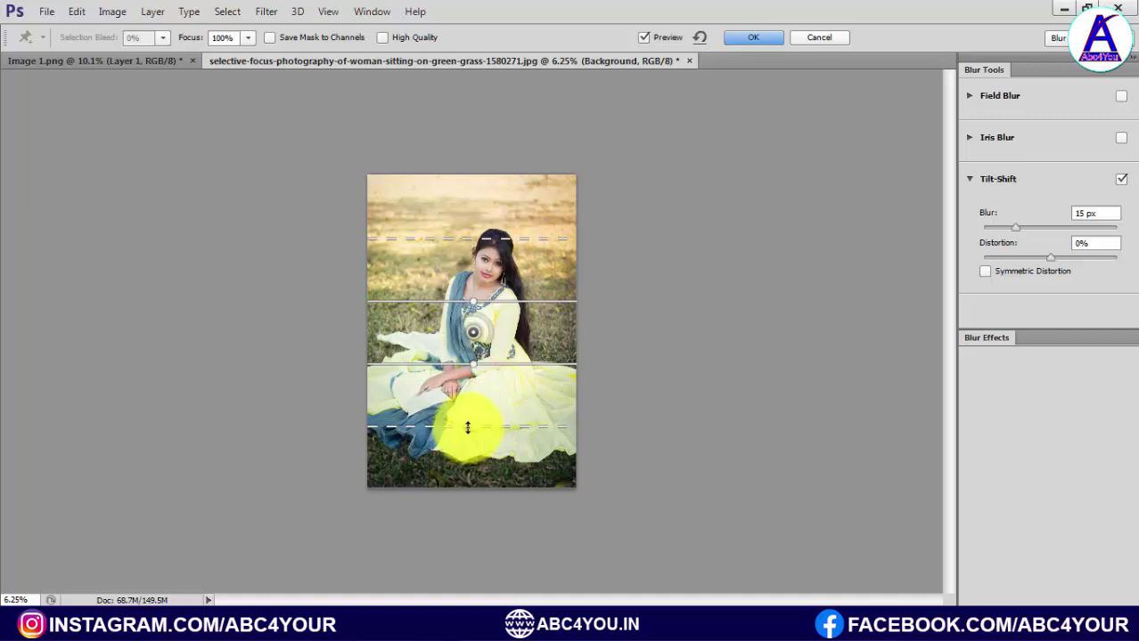
left_click_drag(467, 431, 466, 502)
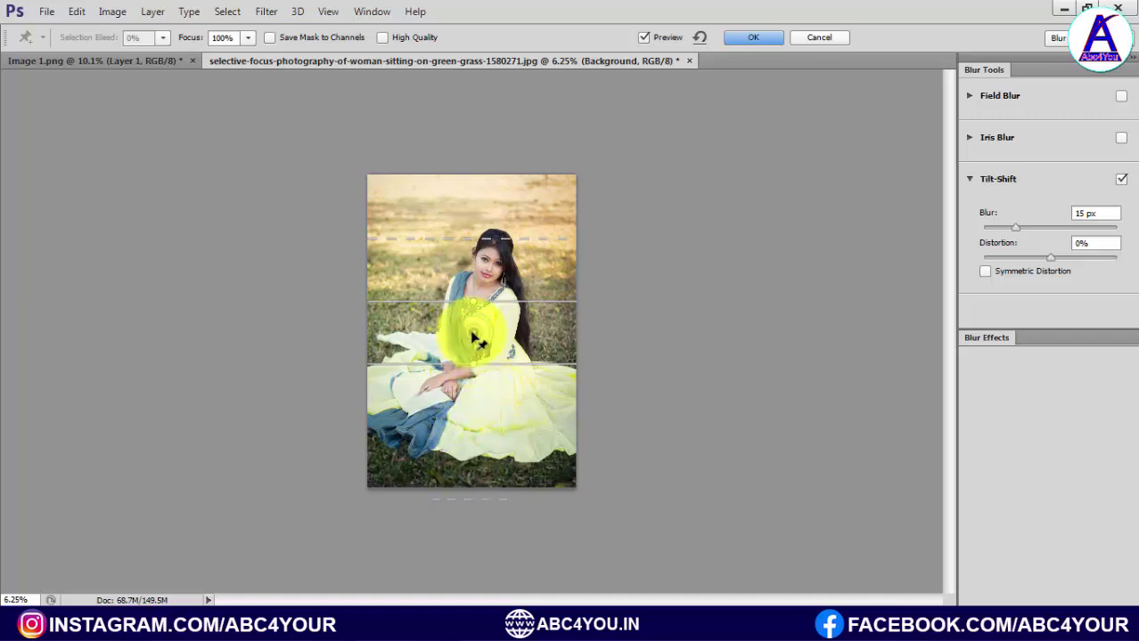
left_click_drag(474, 337, 469, 510)
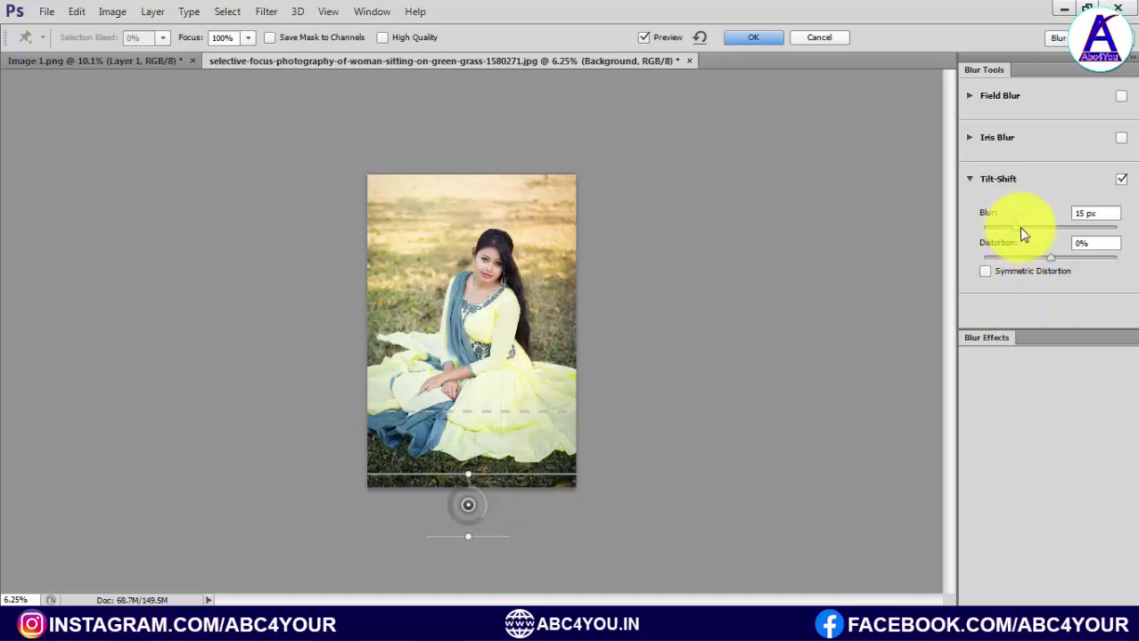
Set the Tilt-Shift blur to 200 px and apply it.
left_click_drag(1023, 233, 1077, 234)
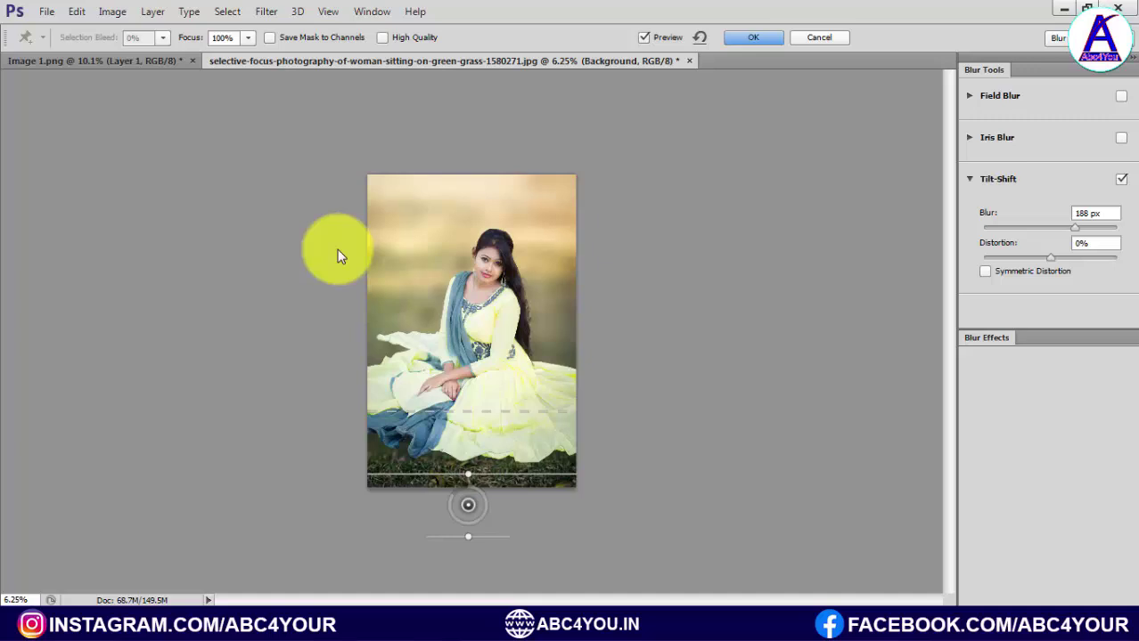
right_click(454, 241)
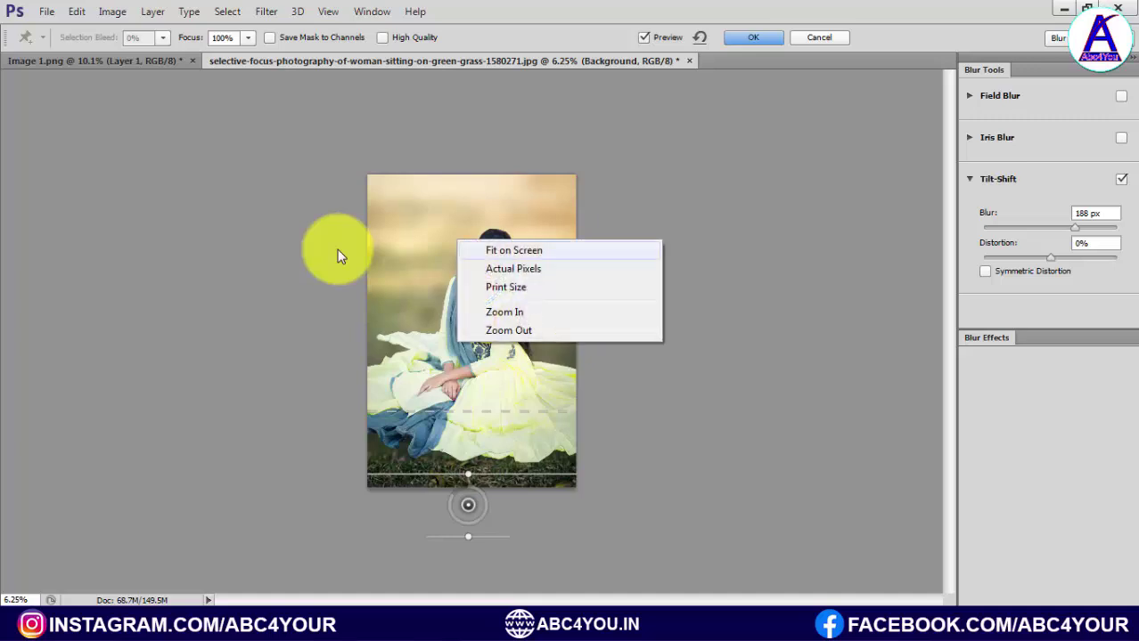
left_click(477, 249)
type("200")
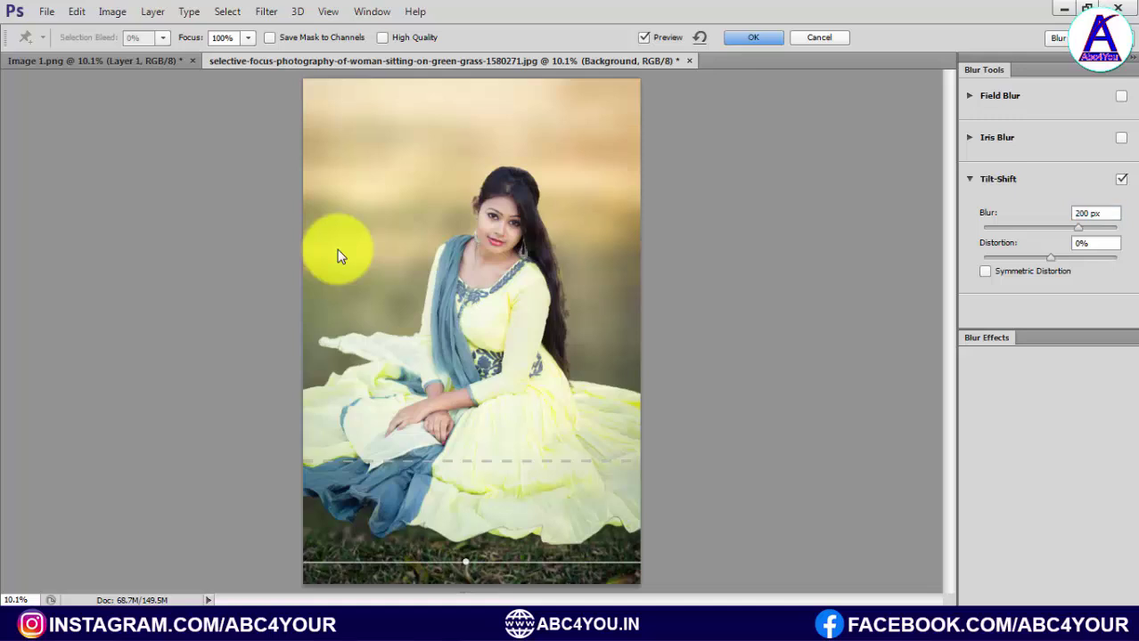
key("Return")
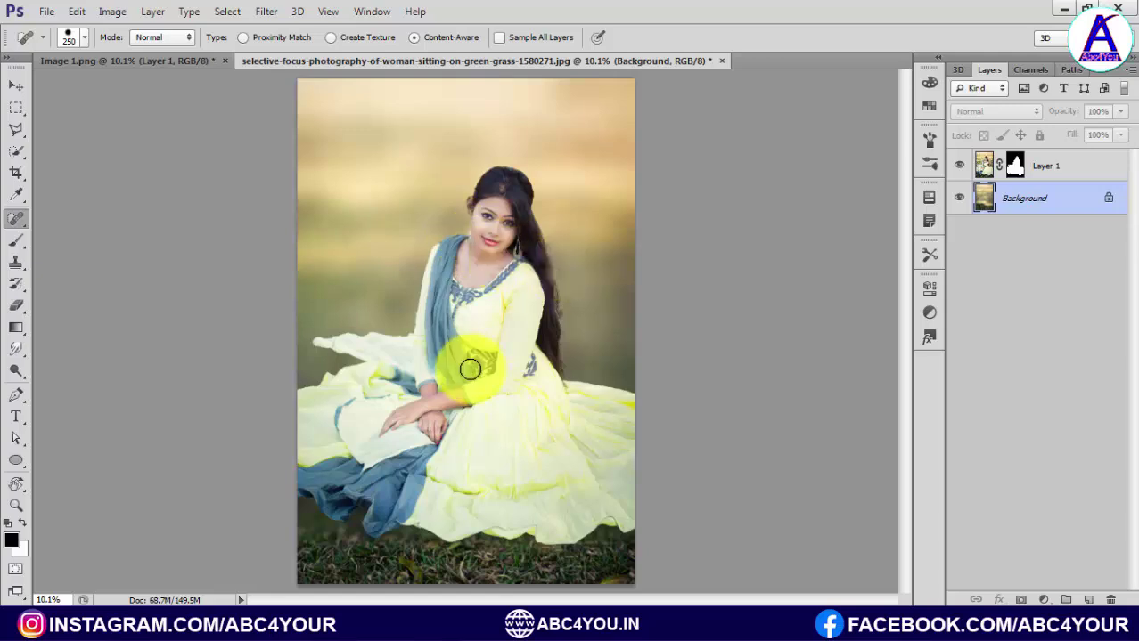
Add a Hue/Saturation layer above the Background: Hue +53, Saturation -3, Lightness 26.
left_click(1044, 603)
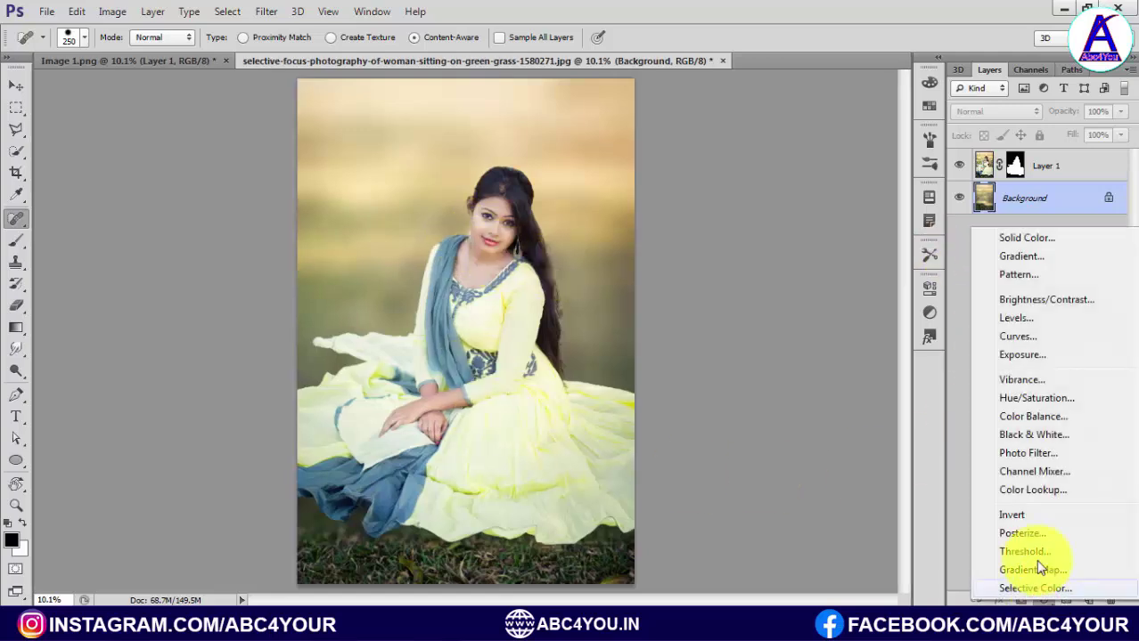
left_click(1026, 403)
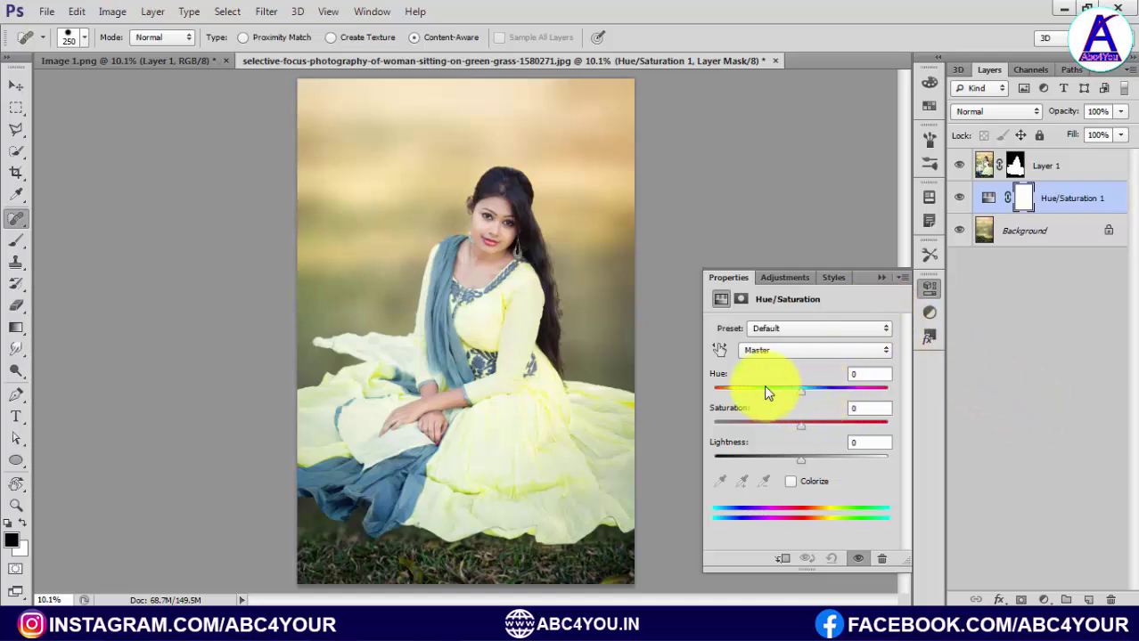
left_click_drag(797, 391, 846, 399)
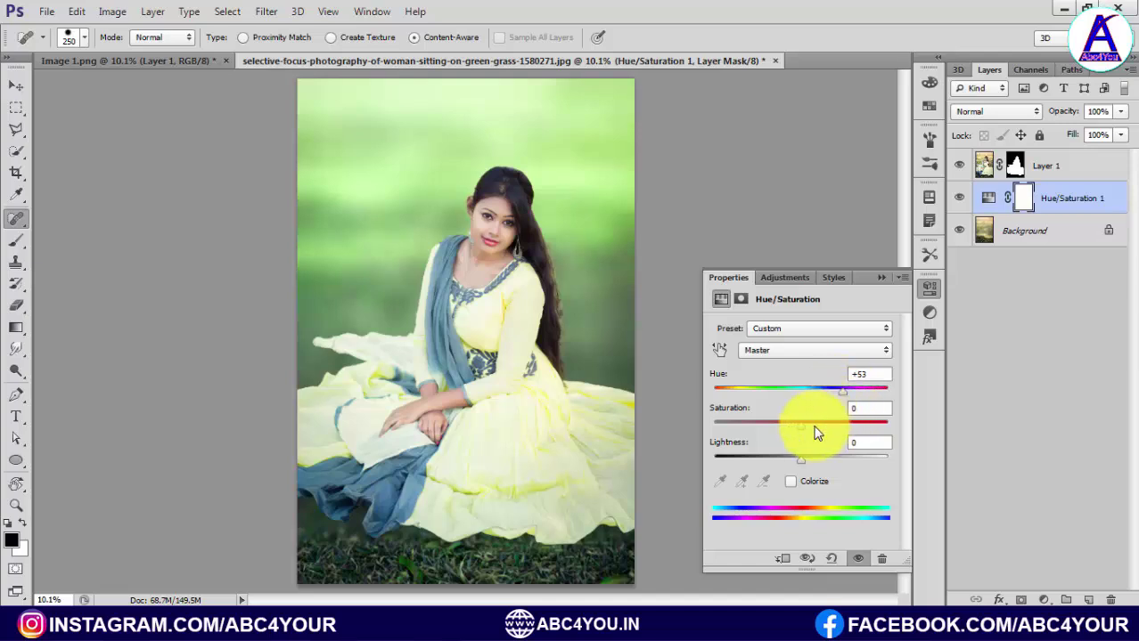
mouse_move(800, 428)
left_mouse_down()
mouse_move(681, 424)
mouse_move(707, 412)
mouse_move(757, 432)
mouse_move(718, 432)
mouse_move(793, 435)
left_mouse_up()
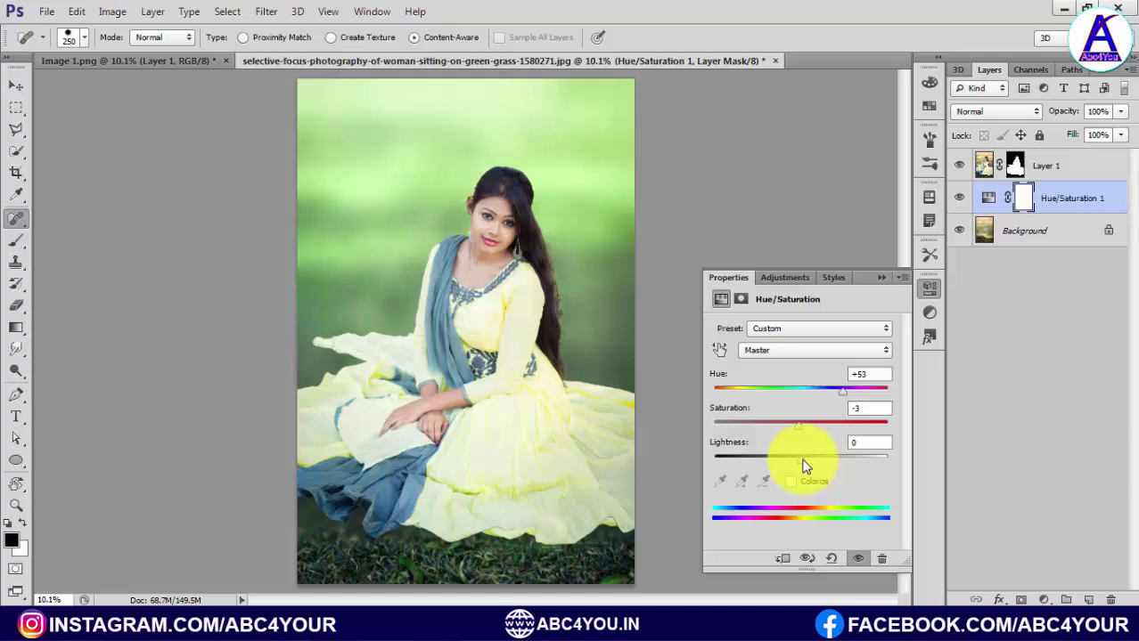
mouse_move(805, 465)
left_mouse_down()
mouse_move(894, 470)
mouse_move(783, 473)
left_mouse_up()
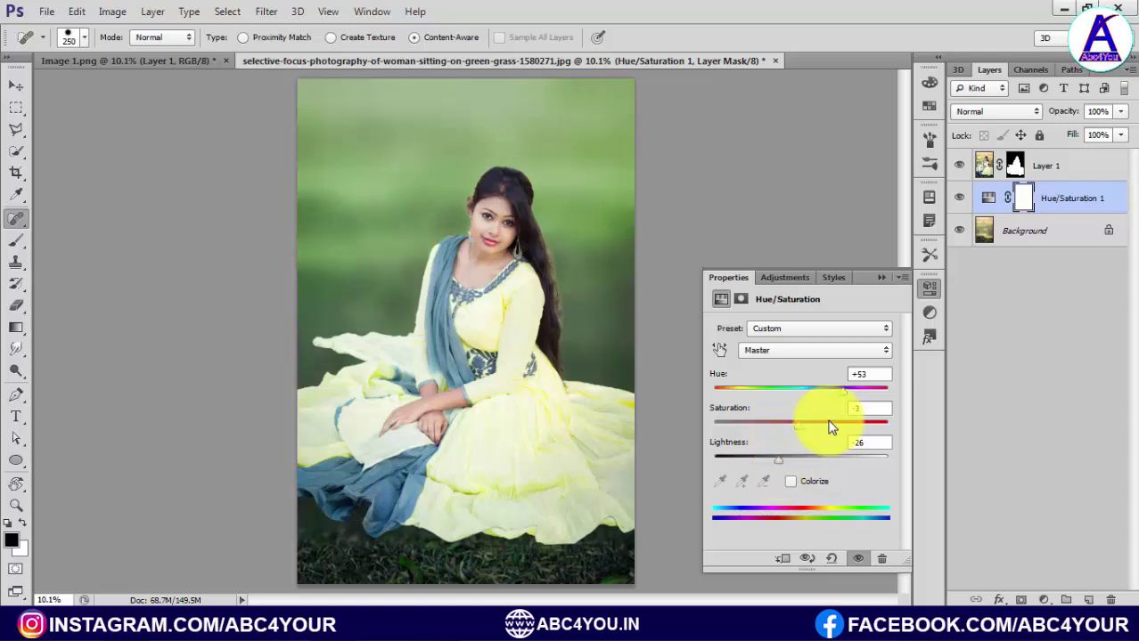
Duplicate the Hue/Saturation adjustment and move the copy above the woman's Layer 1.
left_click(880, 279)
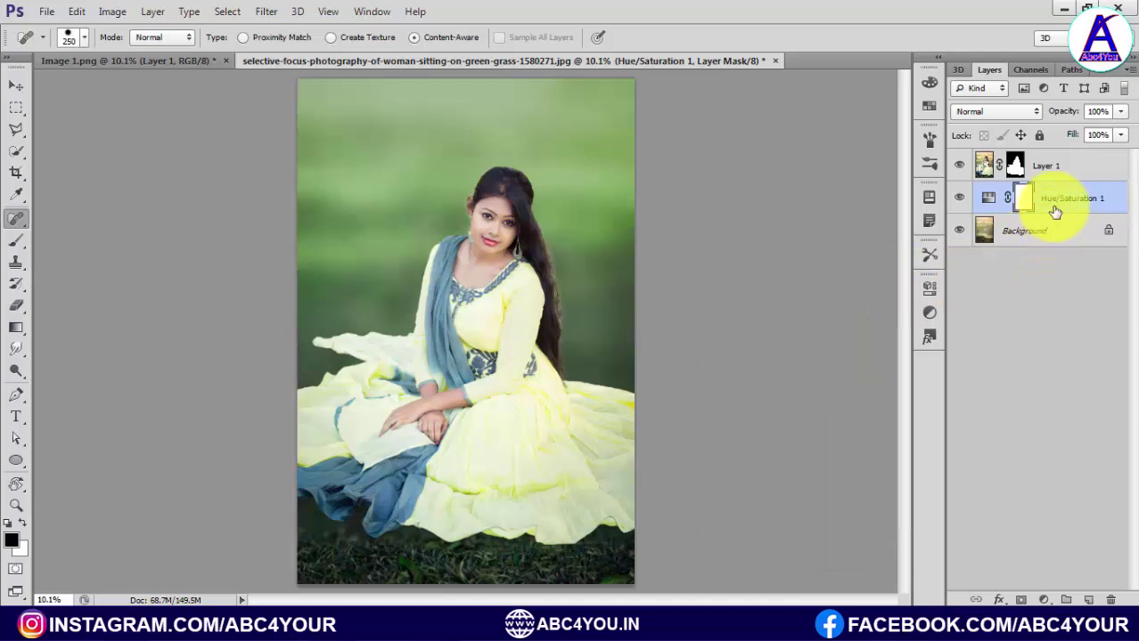
key("ctrl+j")
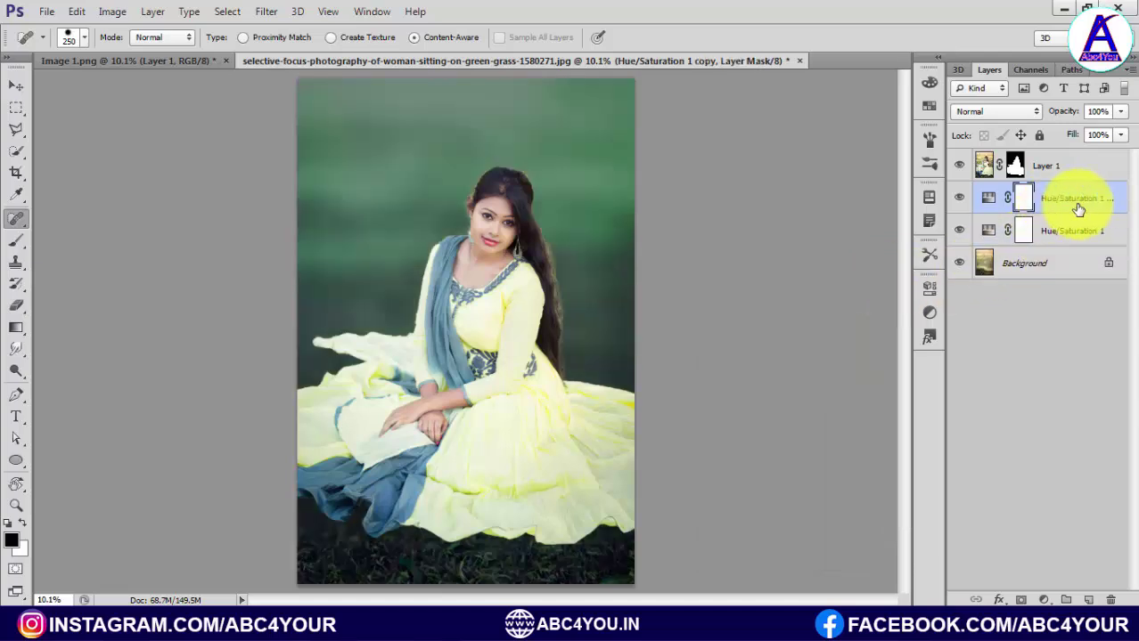
left_click(1035, 164)
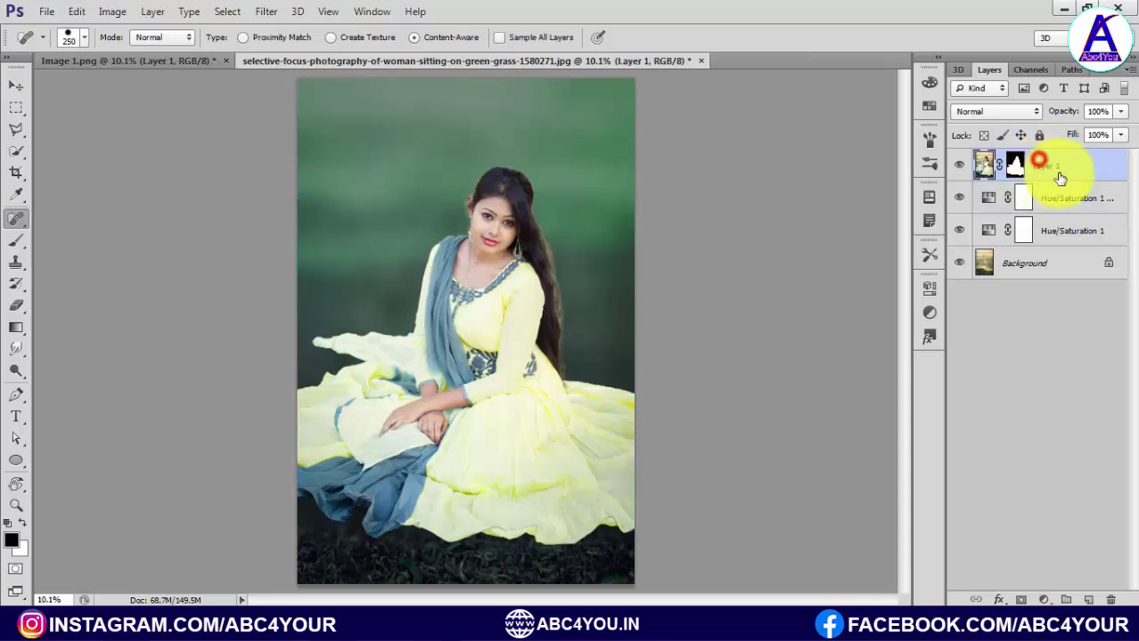
left_click(1069, 210)
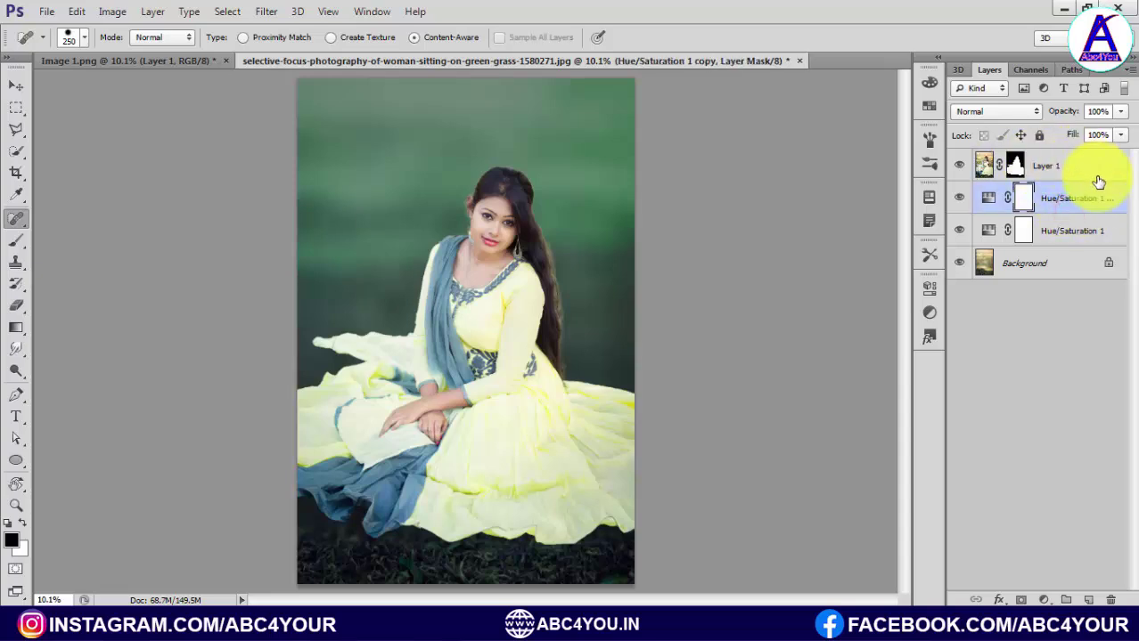
left_click_drag(1097, 181, 1097, 175)
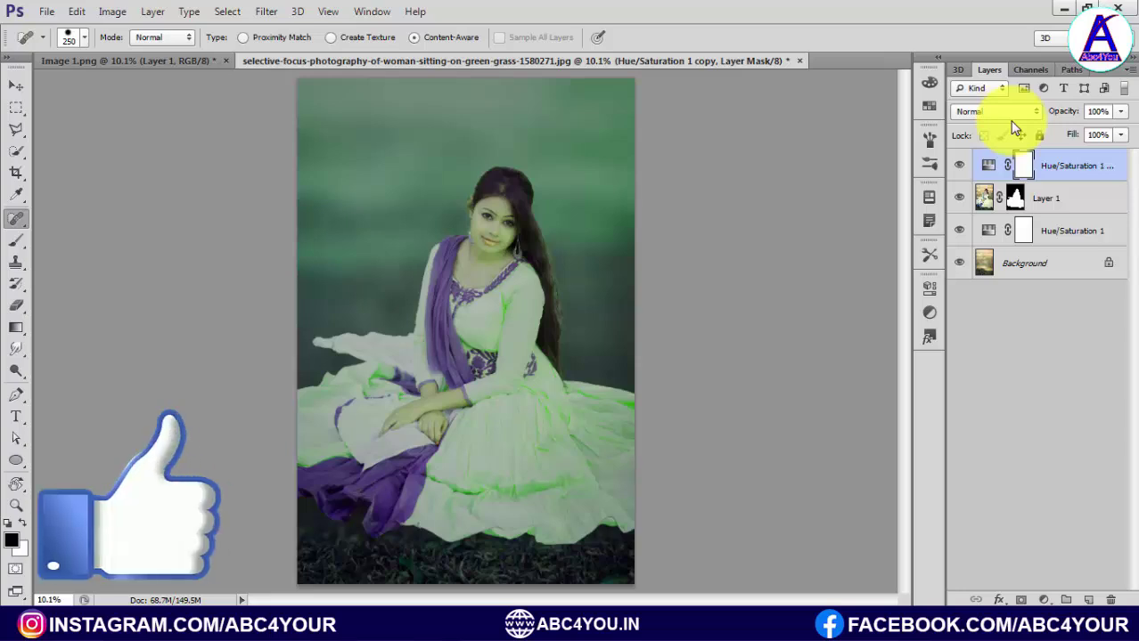
Set the adjustment copy's blend mode to Saturation and toggle it to compare.
left_click(1008, 114)
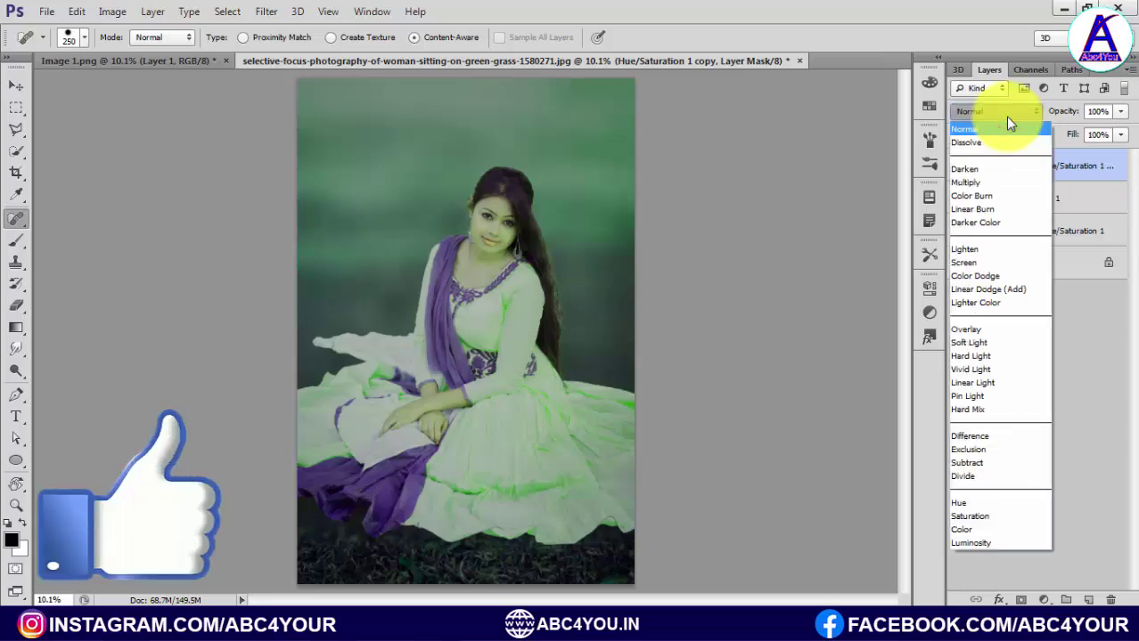
left_click(976, 516)
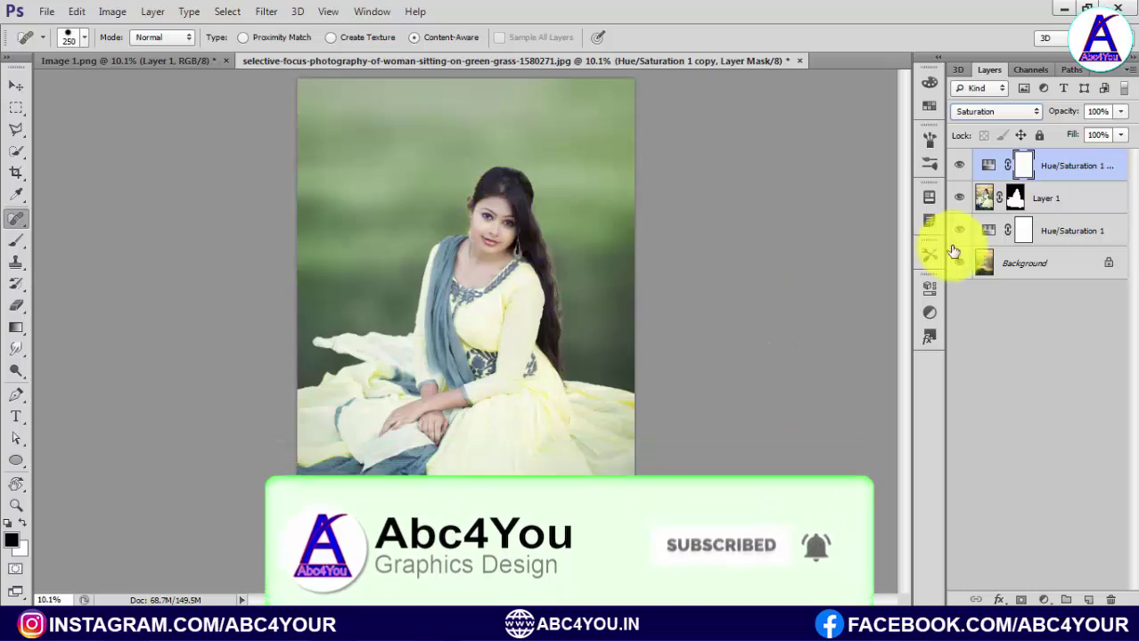
left_click(960, 165)
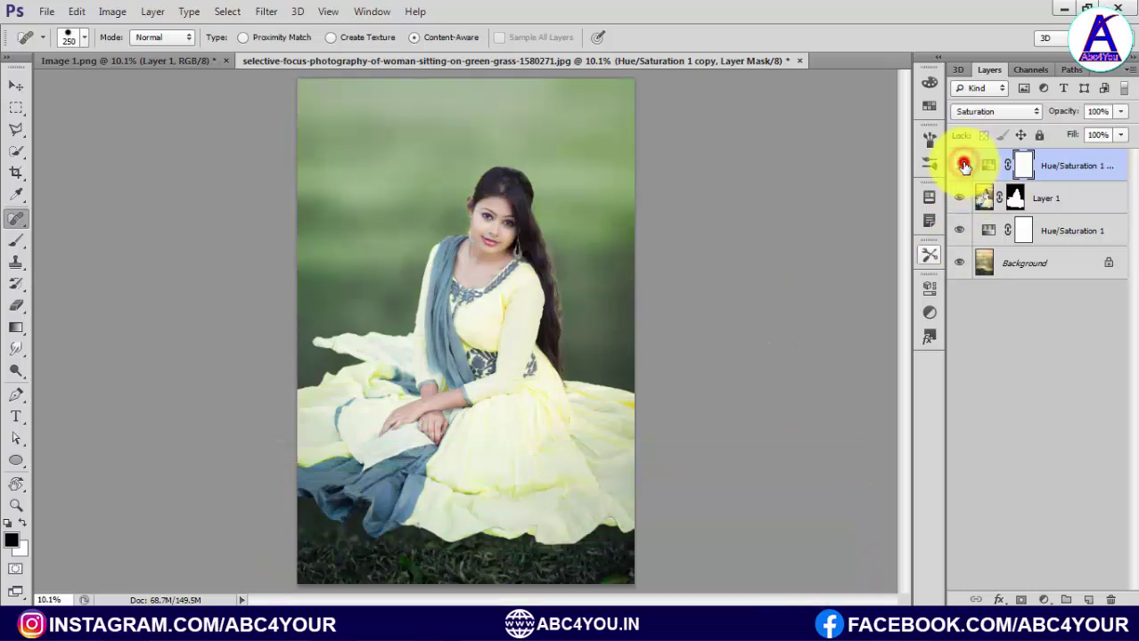
left_click(962, 164)
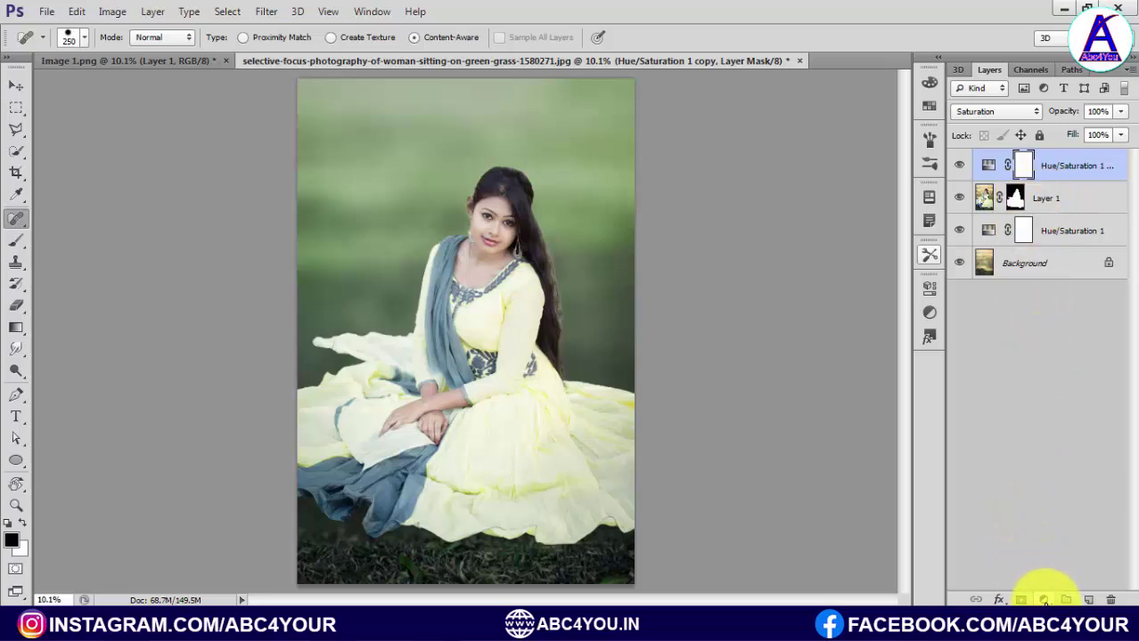
Add a Vibrance adjustment layer with Vibrance +33 and Saturation +32.
left_click(1044, 592)
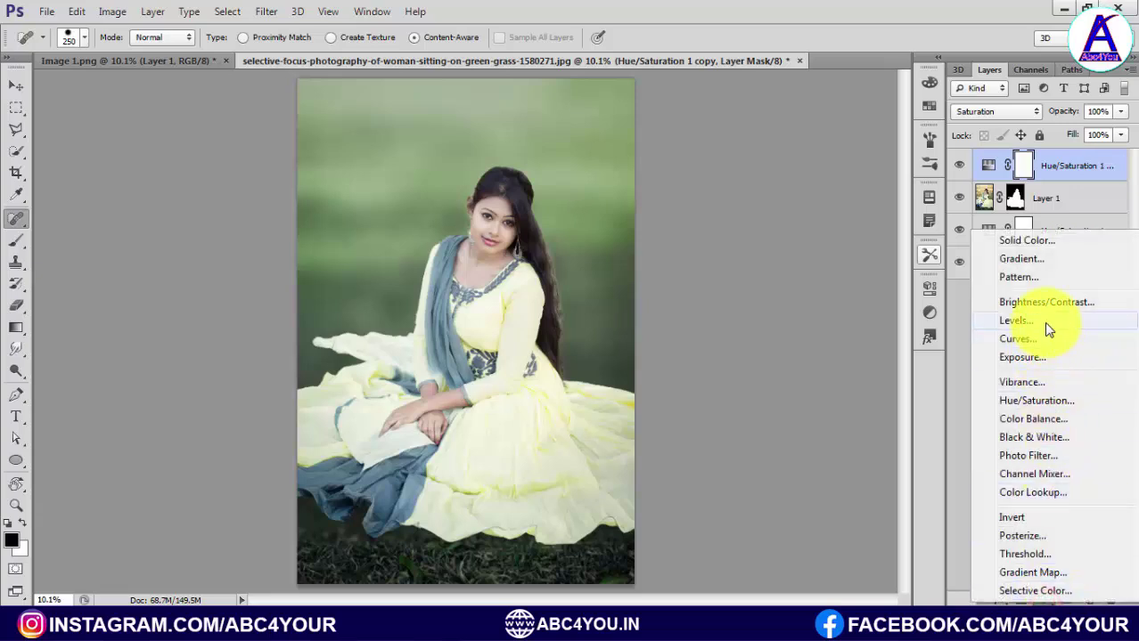
left_click(1037, 384)
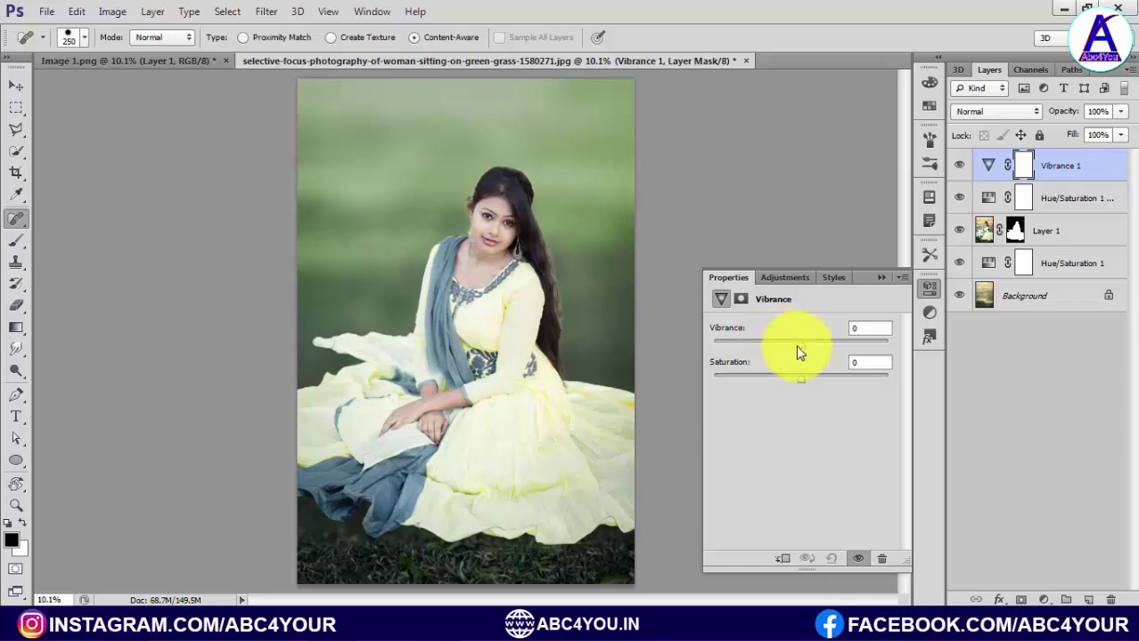
left_click_drag(796, 345, 818, 351)
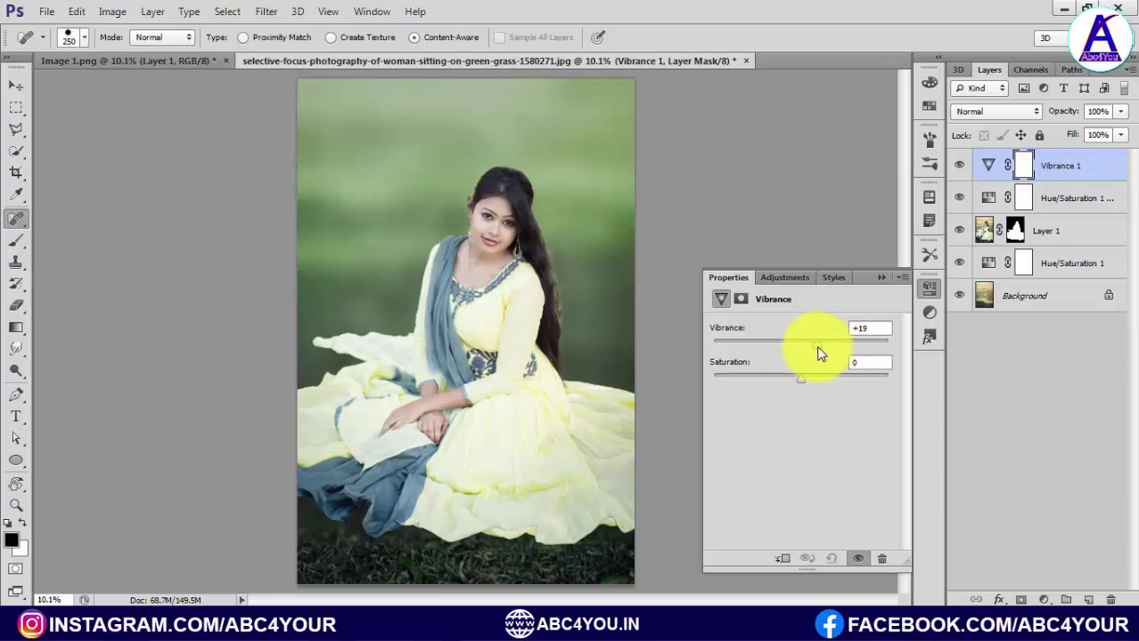
left_click_drag(822, 349, 824, 367)
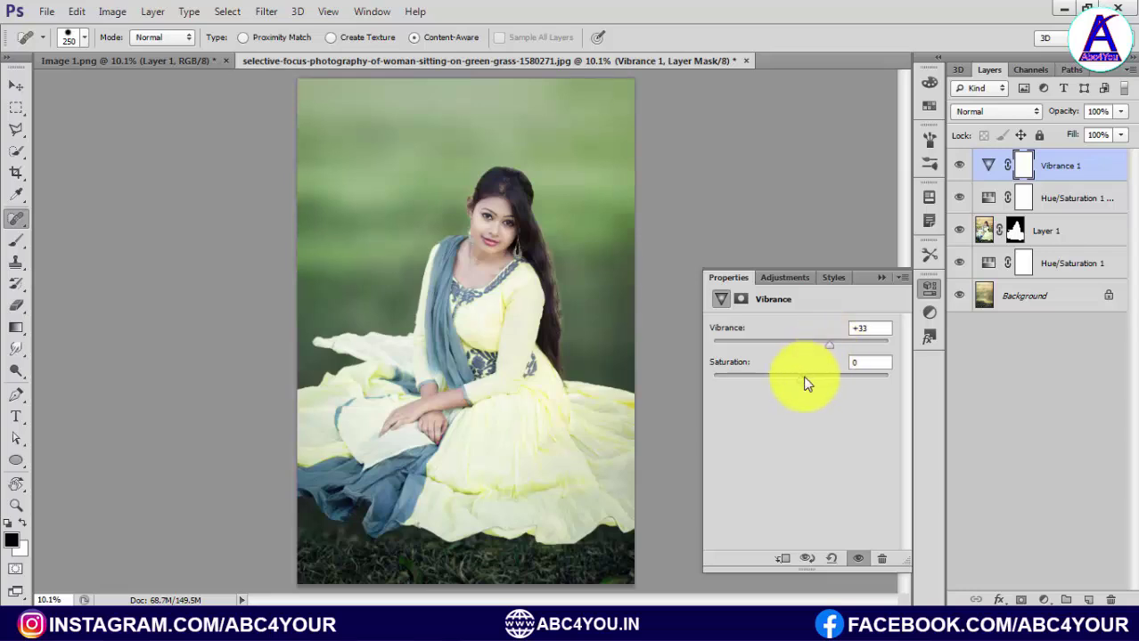
left_click_drag(804, 379, 829, 383)
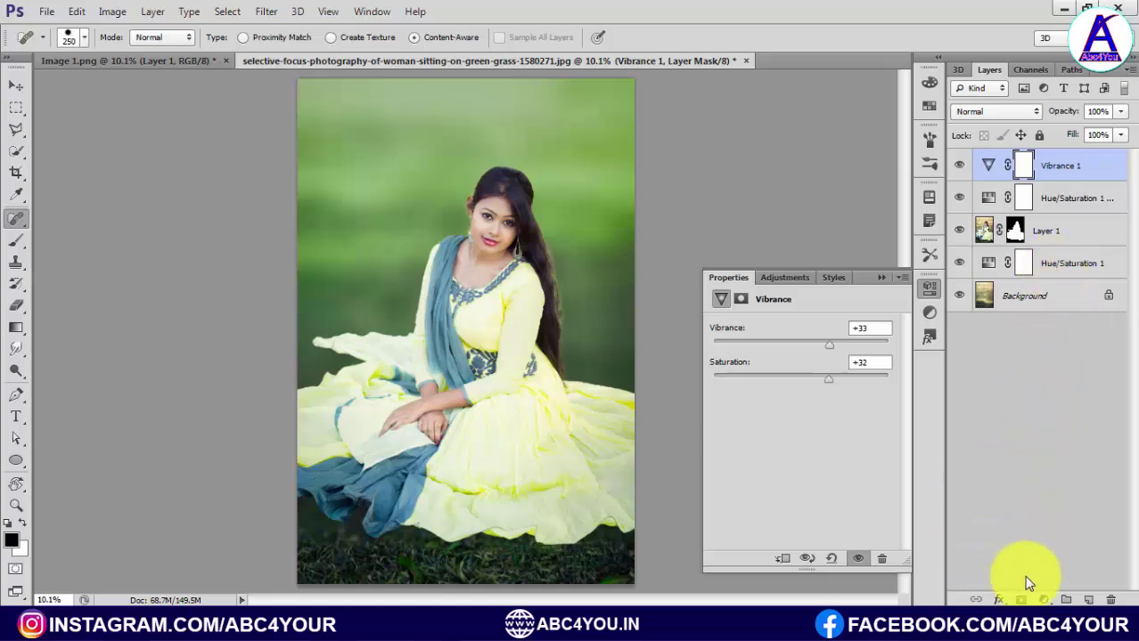
left_click(1043, 599)
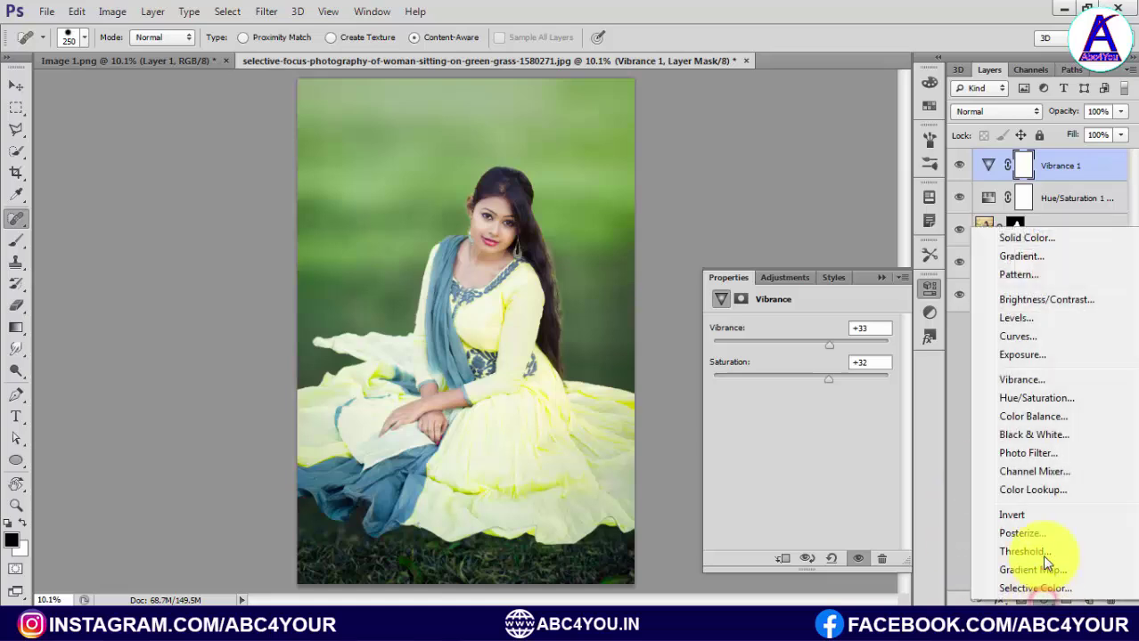
Add a Curves layer with the RGB curve at Input 141 / Output 126, then select Layer 1.
left_click(1017, 336)
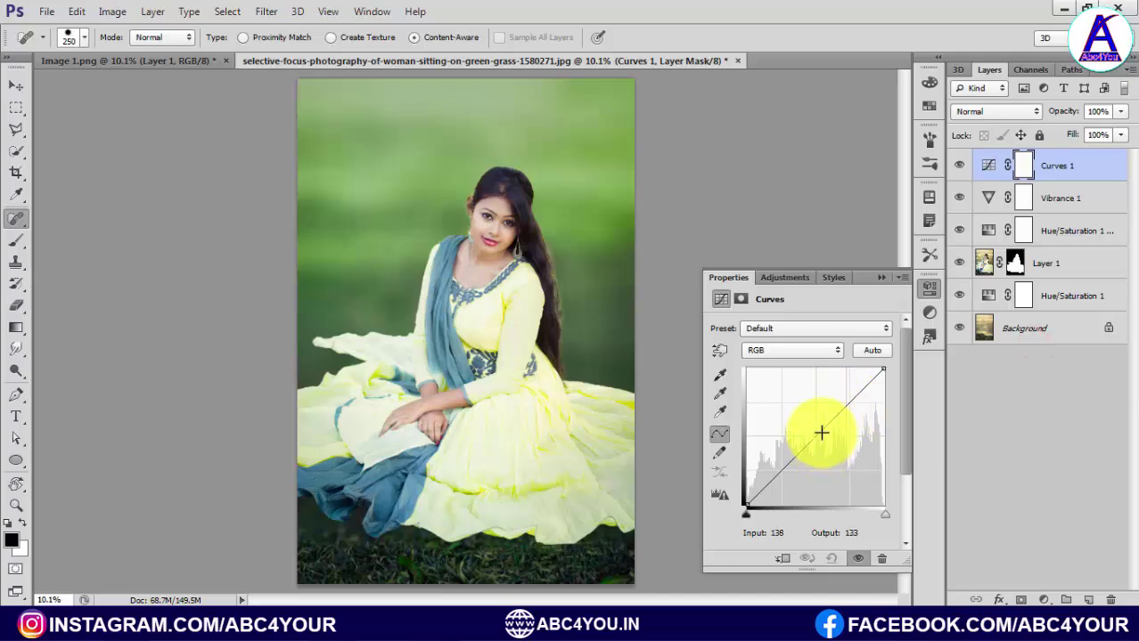
mouse_move(820, 433)
left_mouse_down()
mouse_move(815, 424)
mouse_move(821, 438)
left_mouse_up()
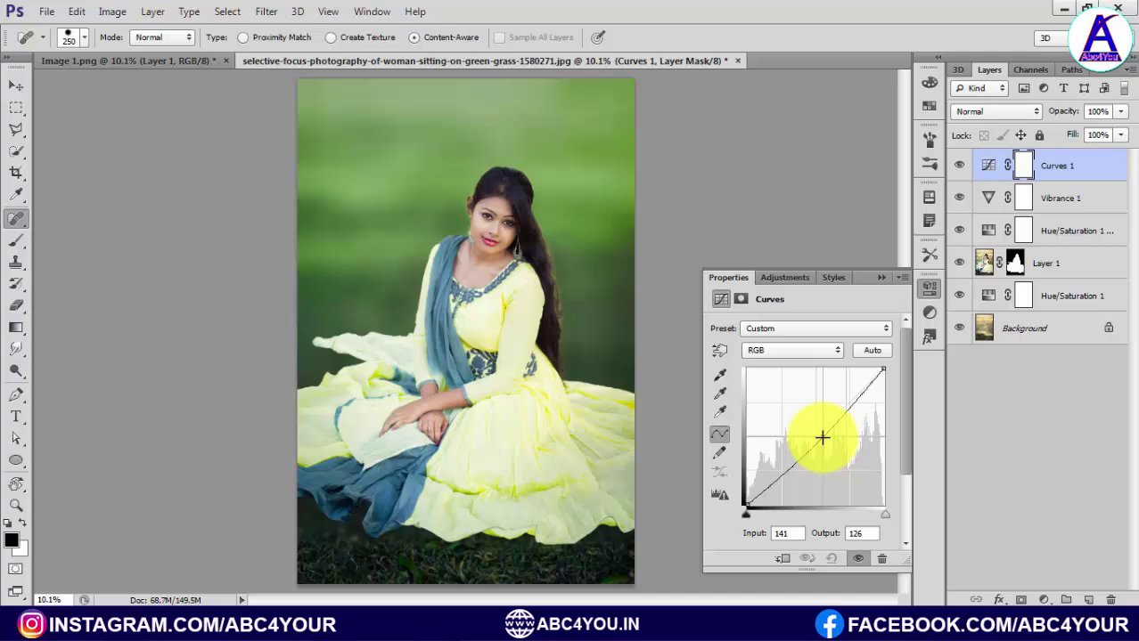
left_click(882, 277)
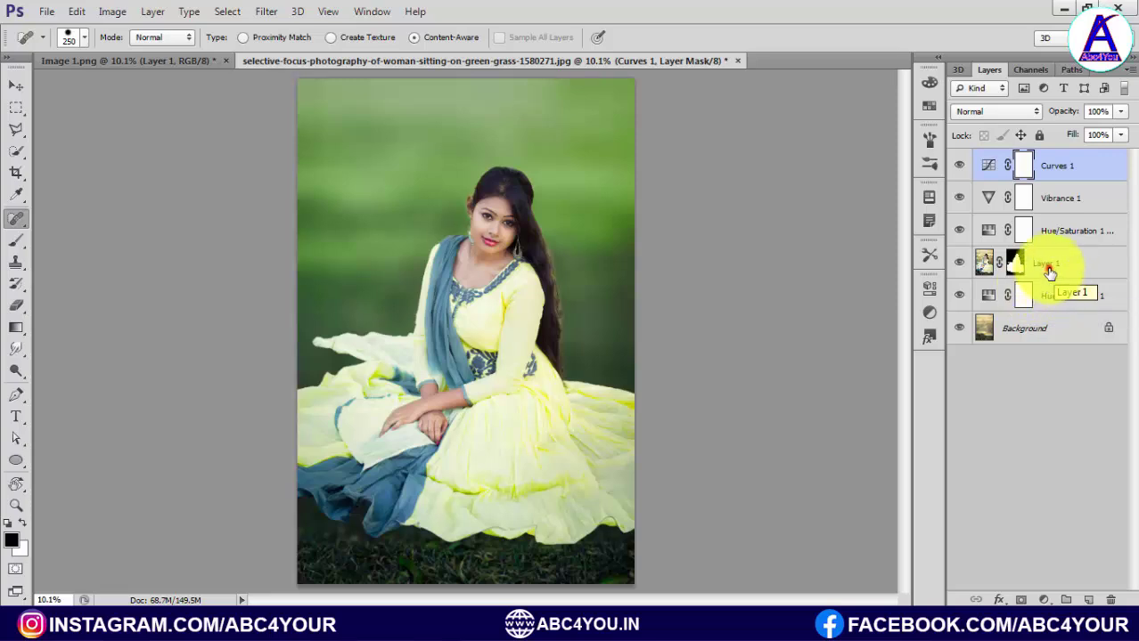
left_click(1047, 264)
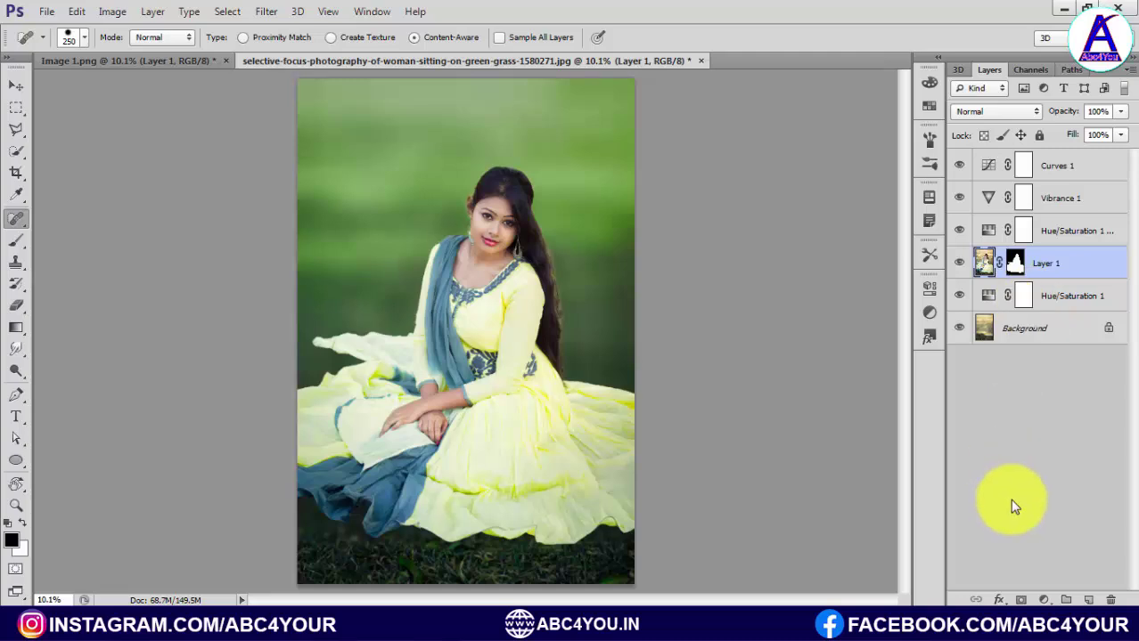
Create a new Layer 2 and paint black around the photo's edges with a large soft brush.
key("ctrl+shift+alt+n")
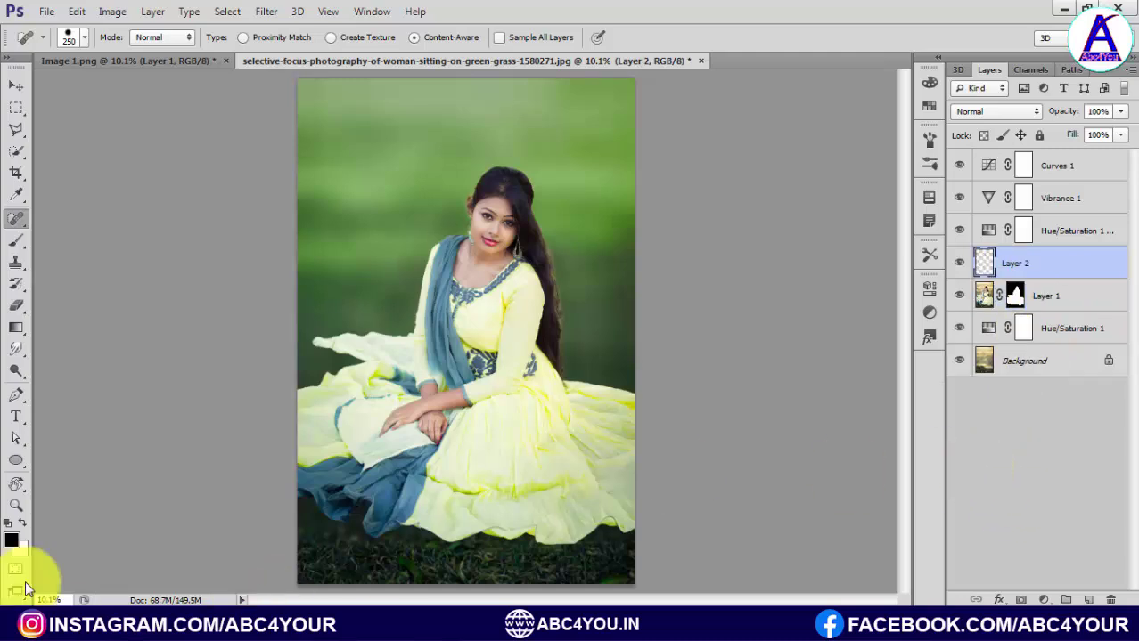
left_click(11, 539)
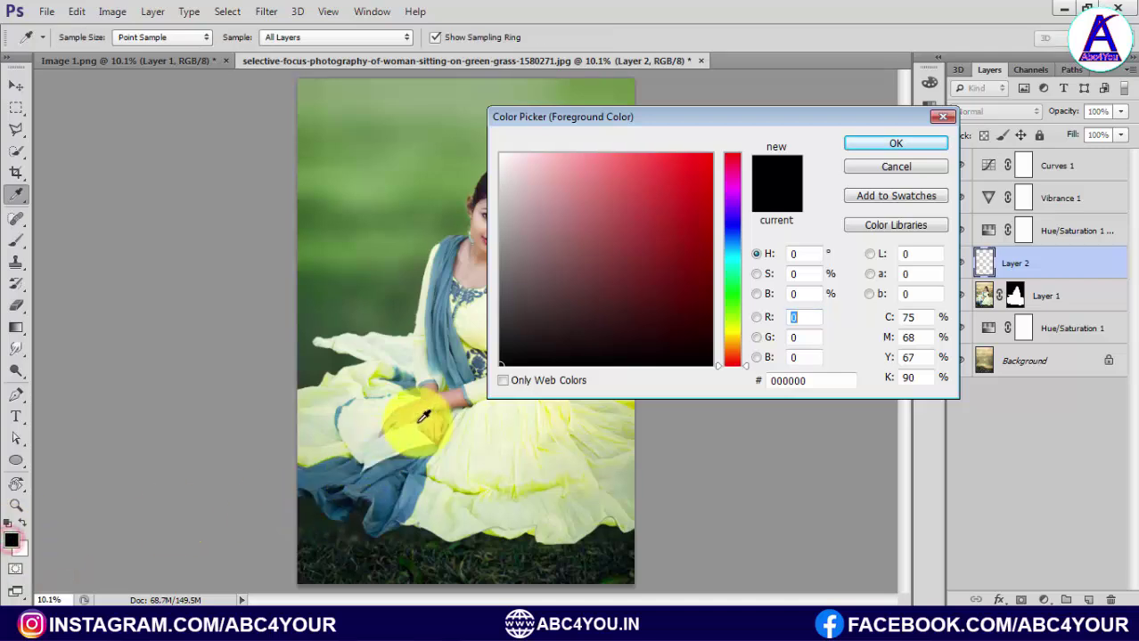
left_click(887, 144)
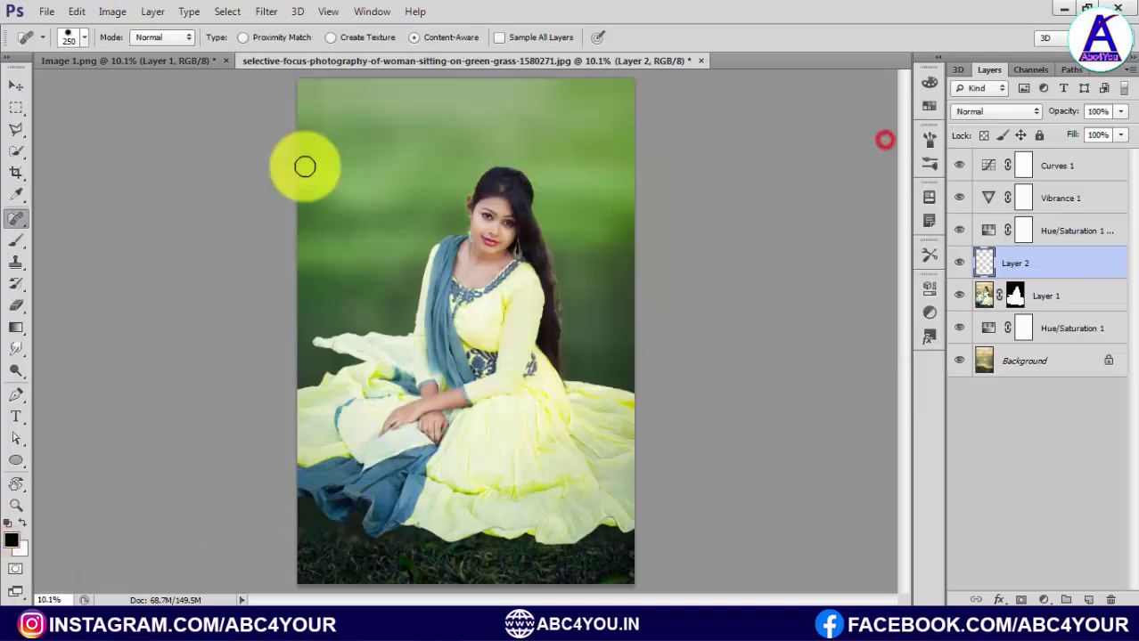
left_click(16, 239)
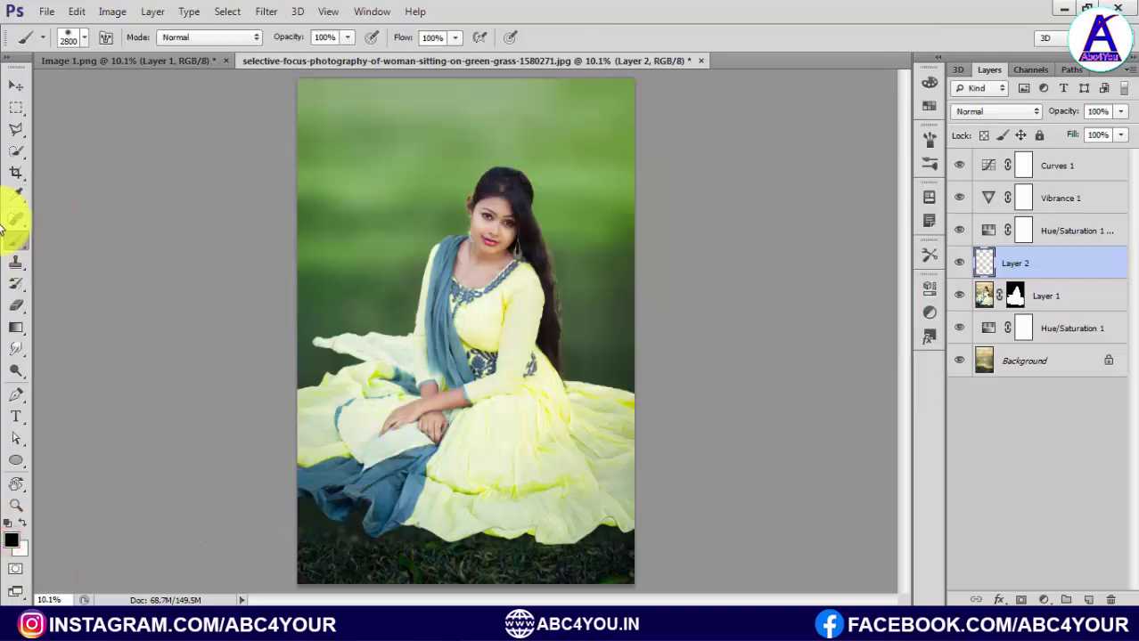
right_click(16, 238)
left_click(93, 247)
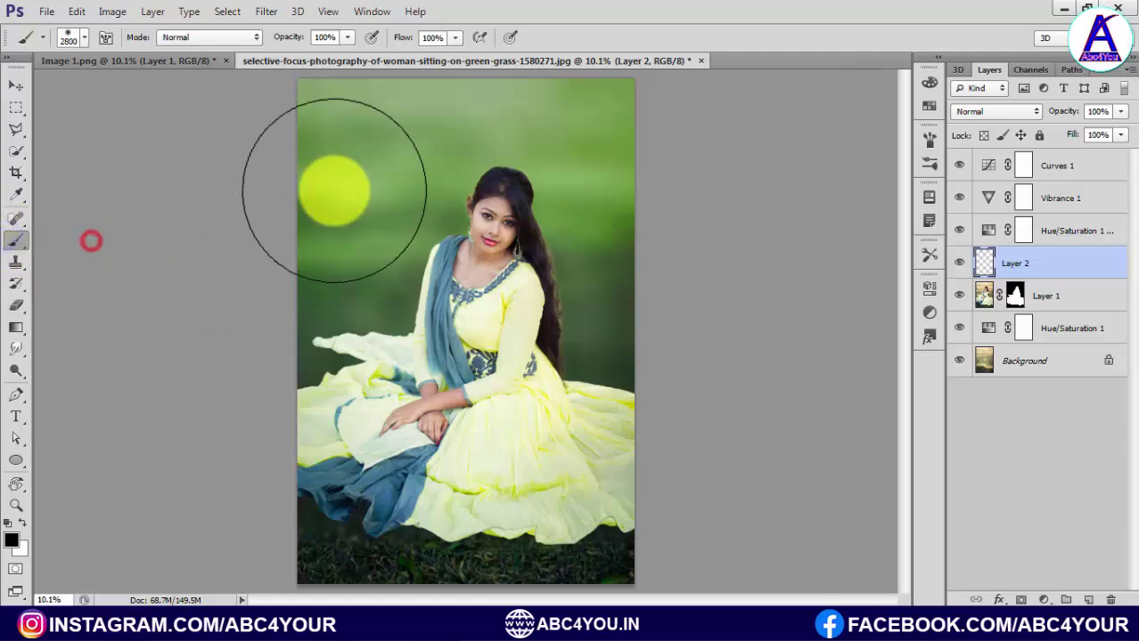
key("alt+space")
key("ctrl+minus")
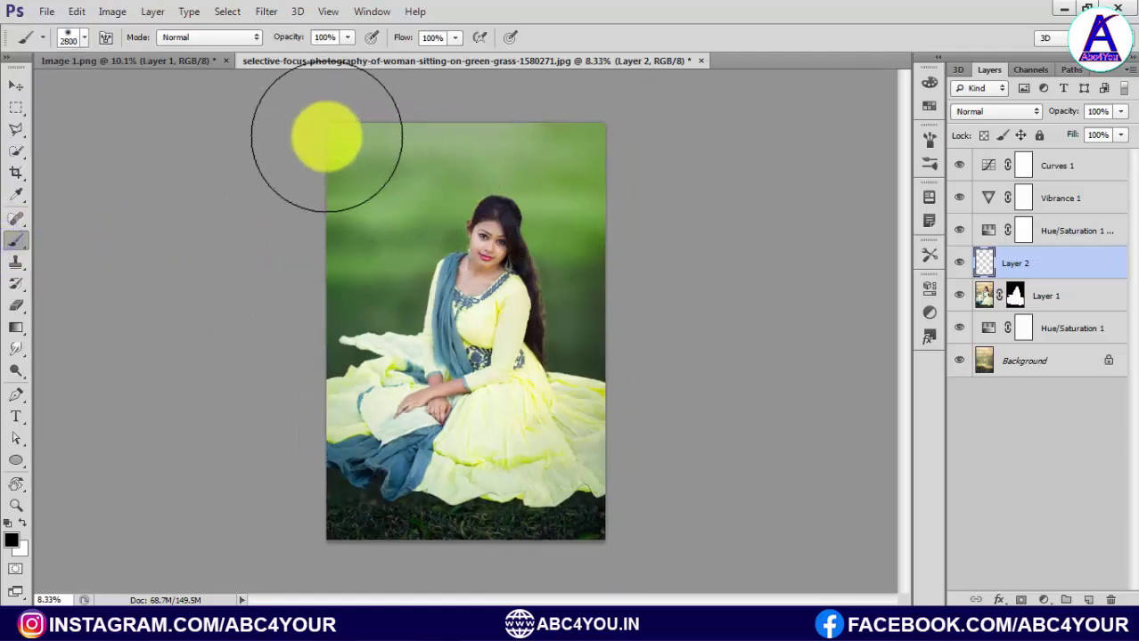
left_click(326, 137)
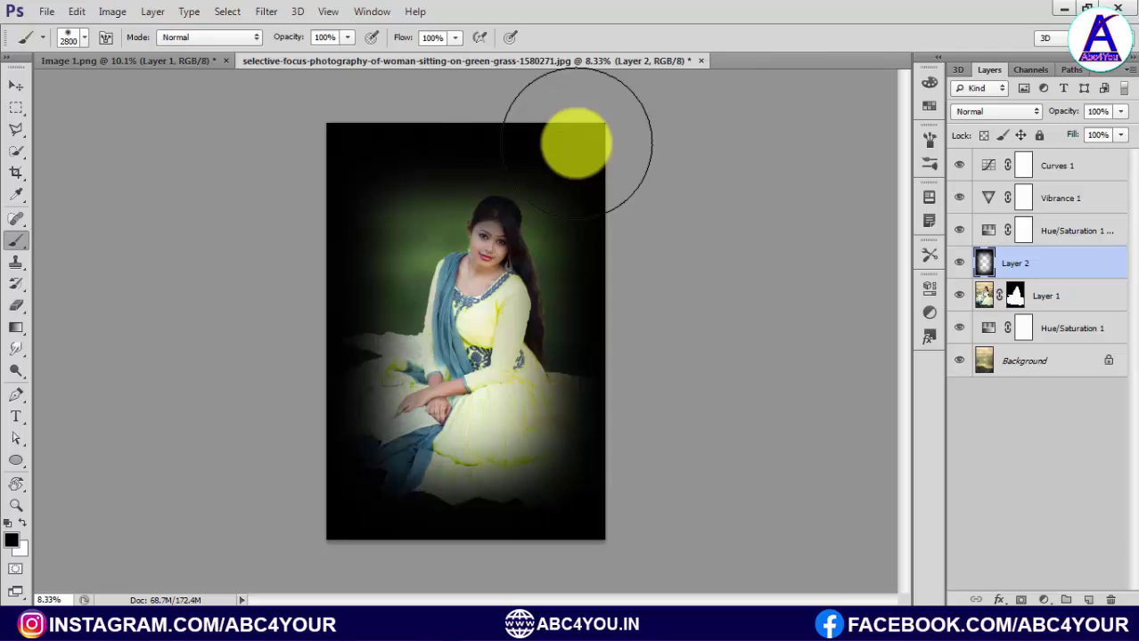
Set Layer 2's blend mode to Soft Light at 76% opacity.
left_click(996, 111)
left_click(944, 140)
key("Down")
key("Down")
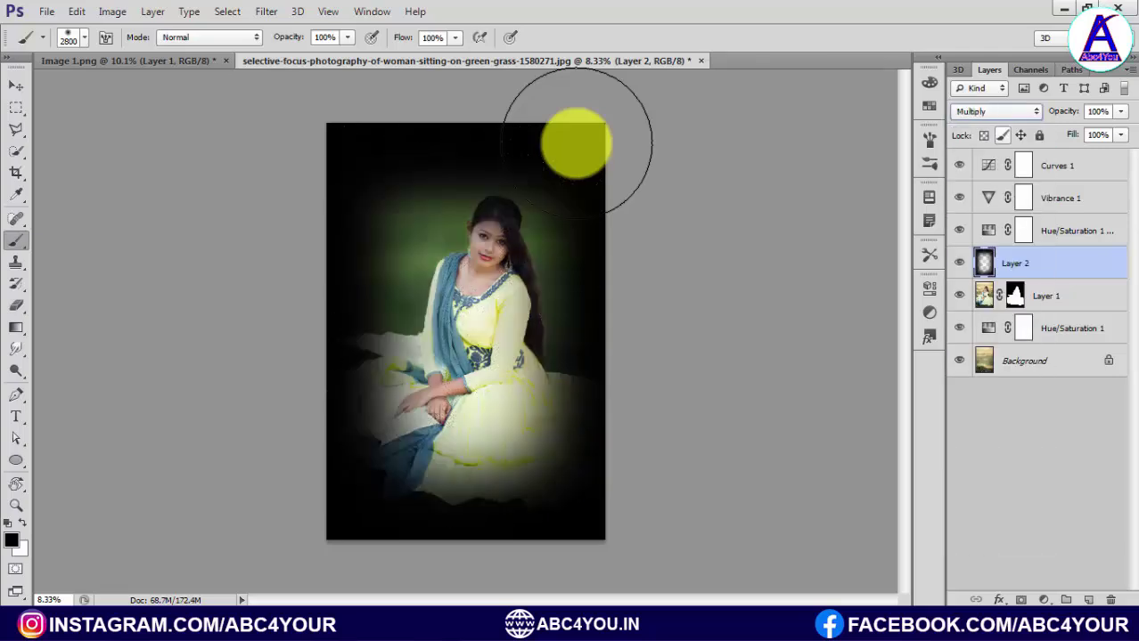
key("Down")
key("Down")
key("Down")
key("Down")
key("Down")
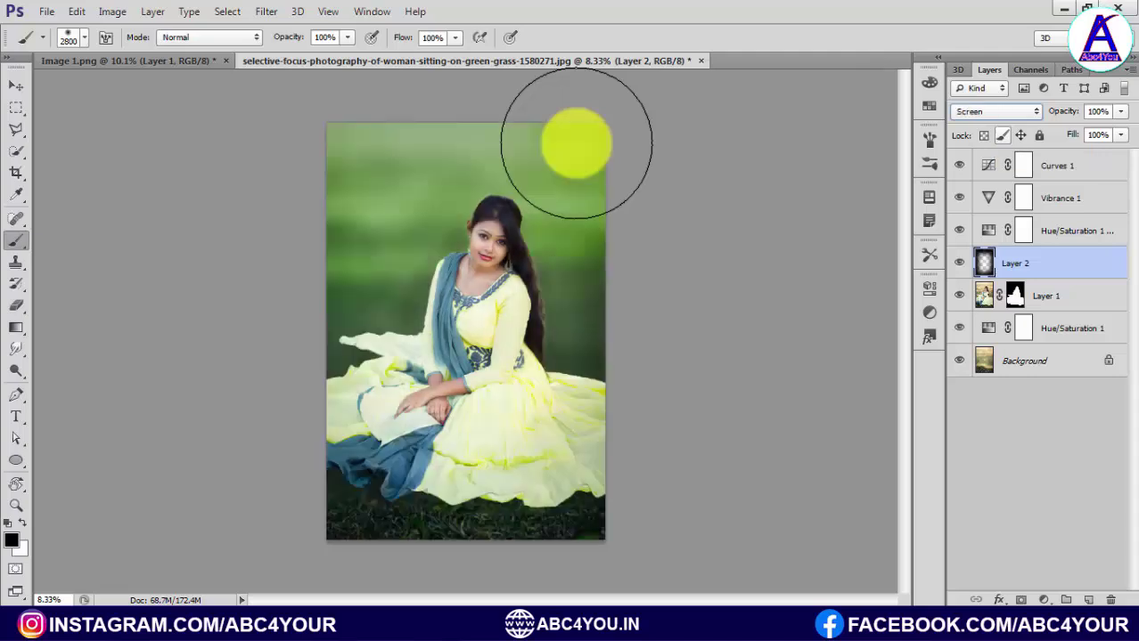
key("Down")
key("Down")
key("Down")
key("Down")
key("Down")
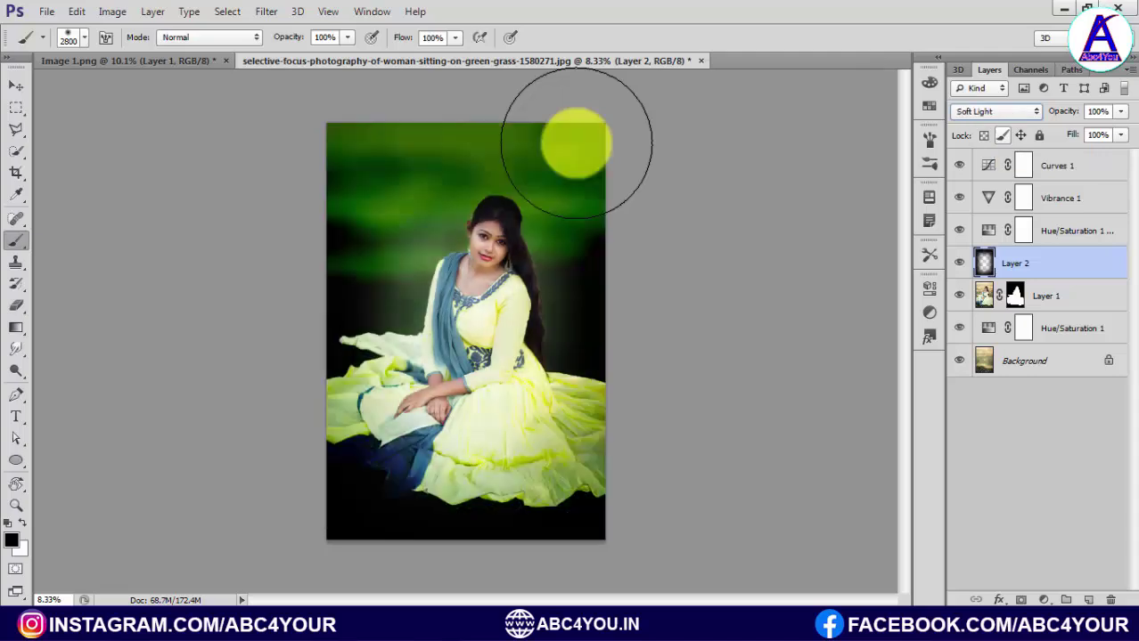
key("Down")
key("Up")
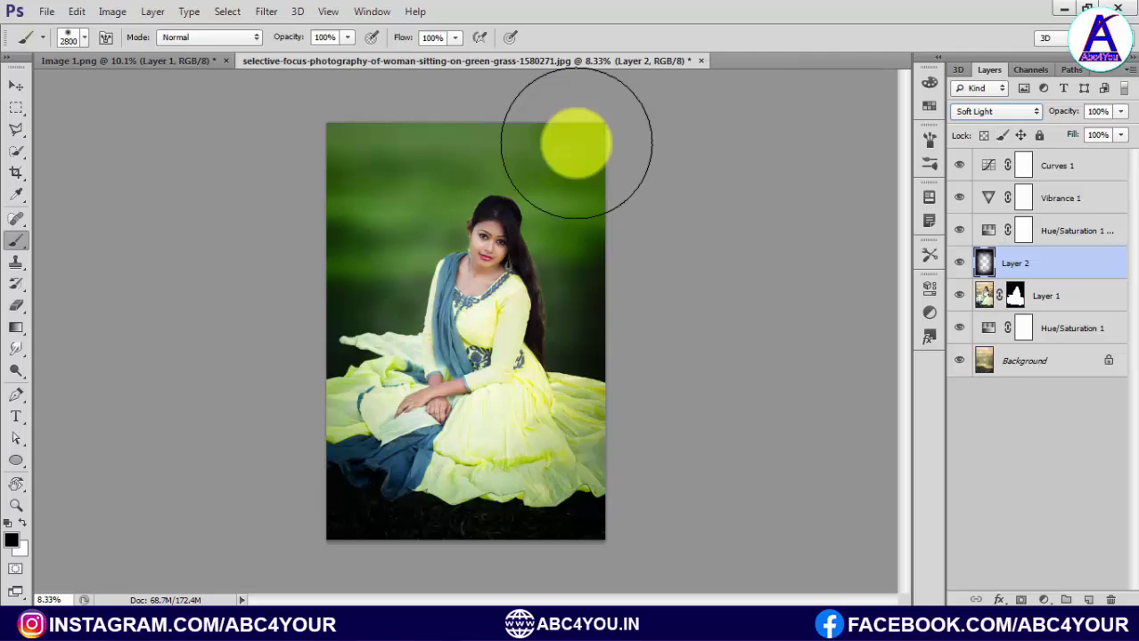
key("Tab")
key("Down")
key("Down")
key("Down")
key("Down")
key("Down")
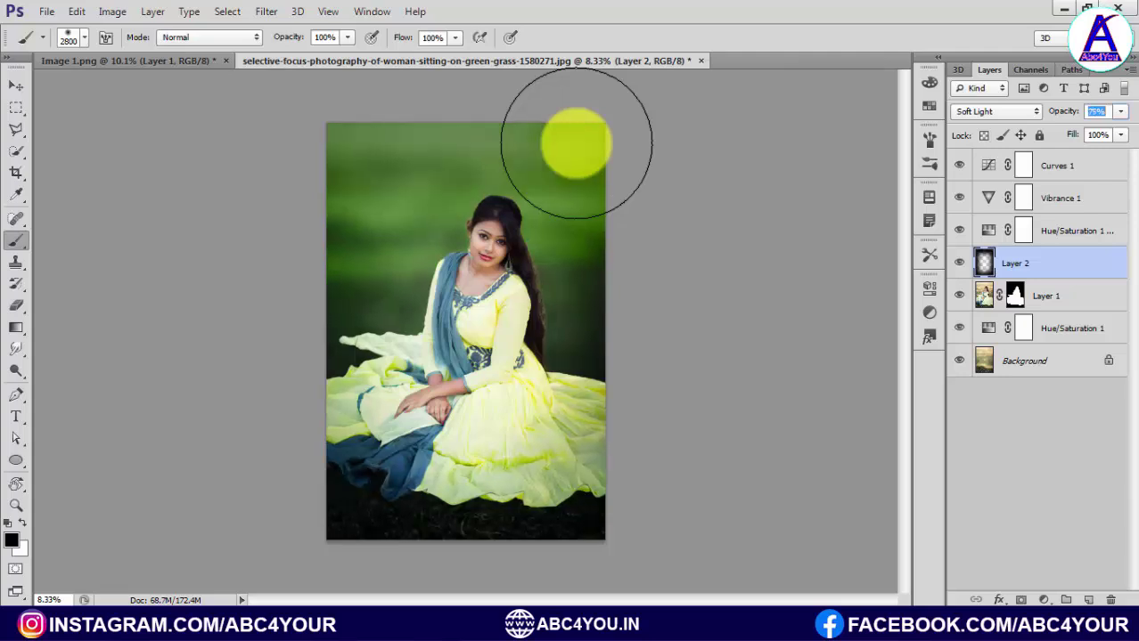
key("Return")
Fit the whole image on screen and switch to the Move tool.
right_click(351, 262)
left_click(396, 269)
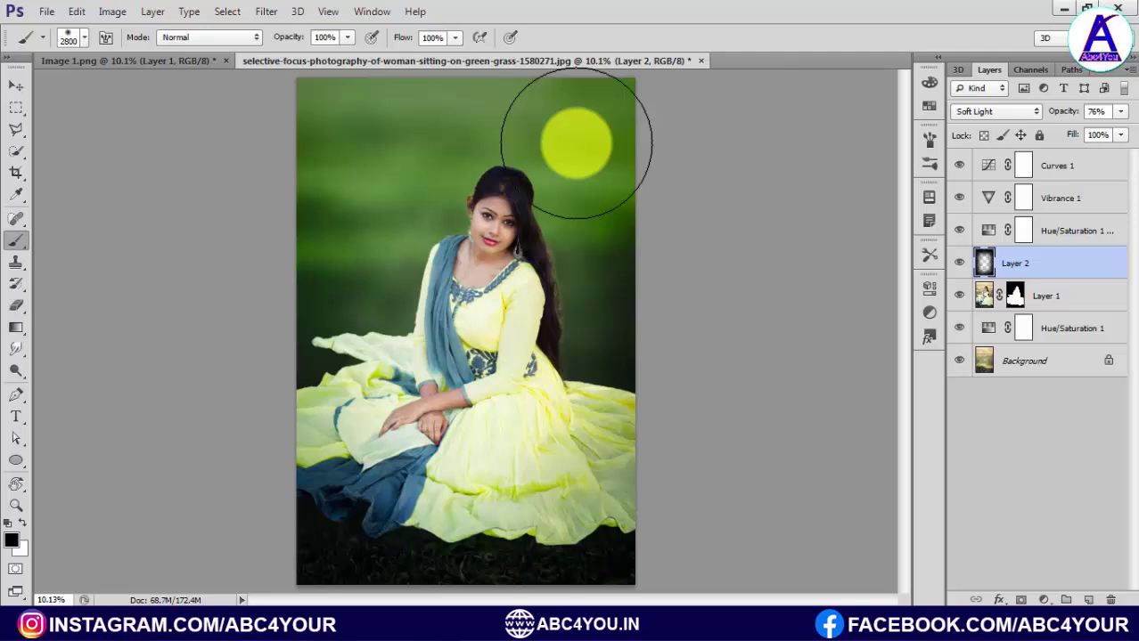
key("v")
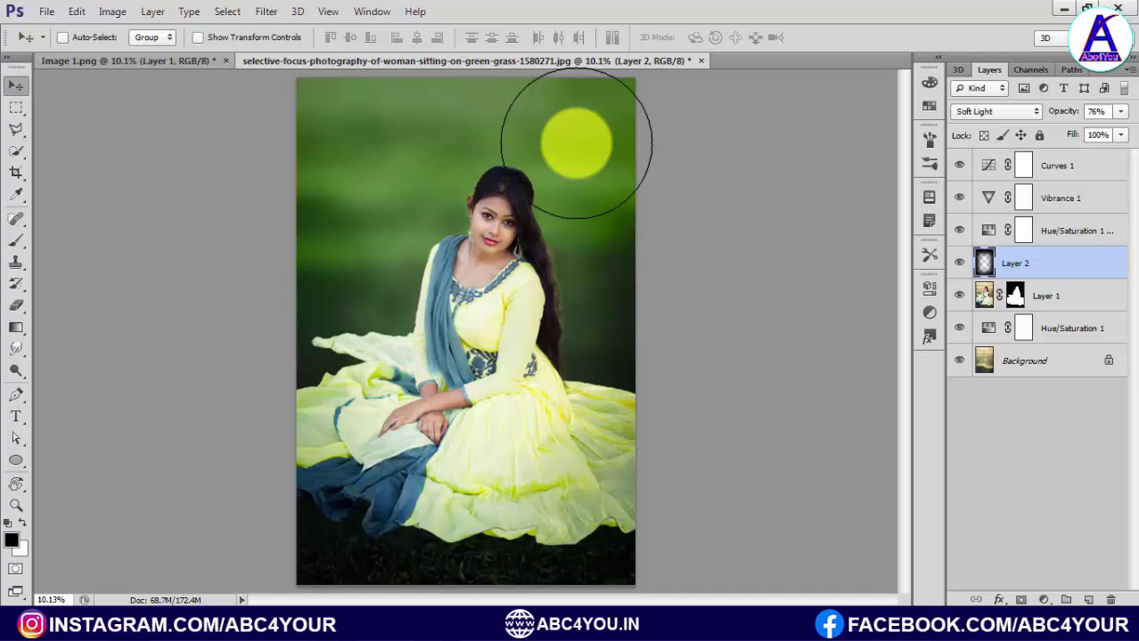
left_click(46, 12)
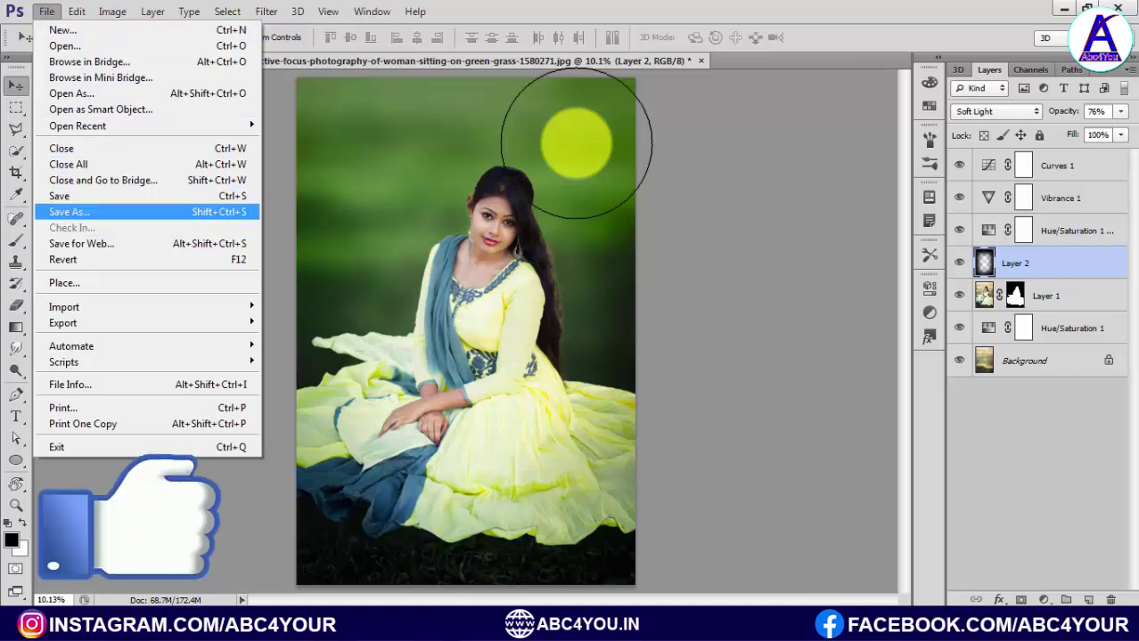
Save the composite as a JPEG named 'photo' in the Photo editing folder.
left_click(69, 212)
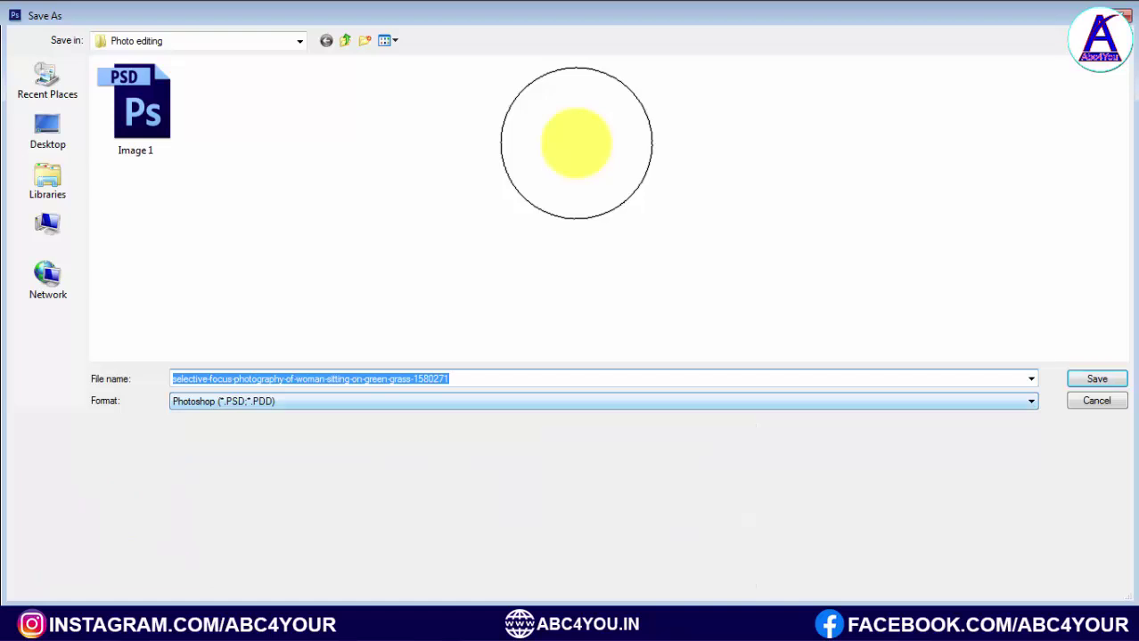
left_click(602, 401)
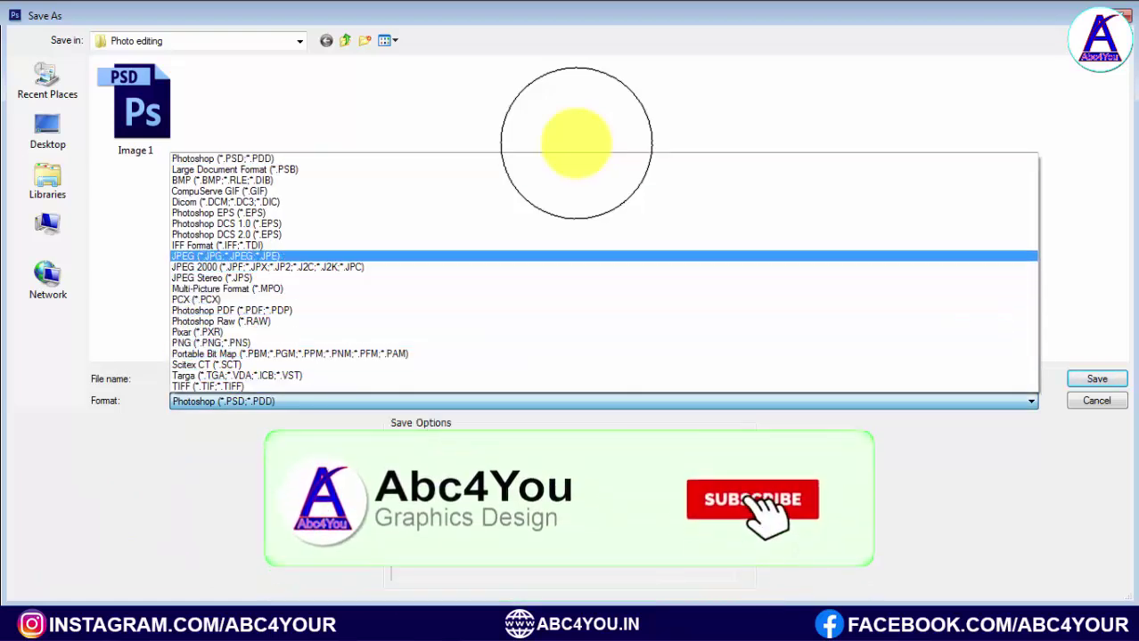
key("Return")
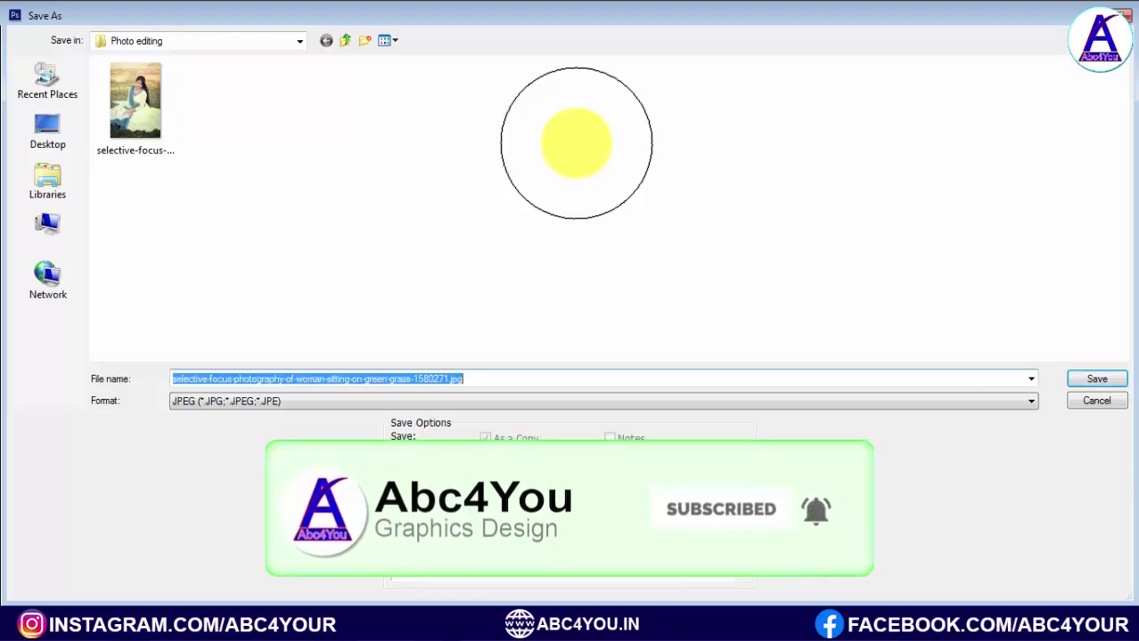
type("photo")
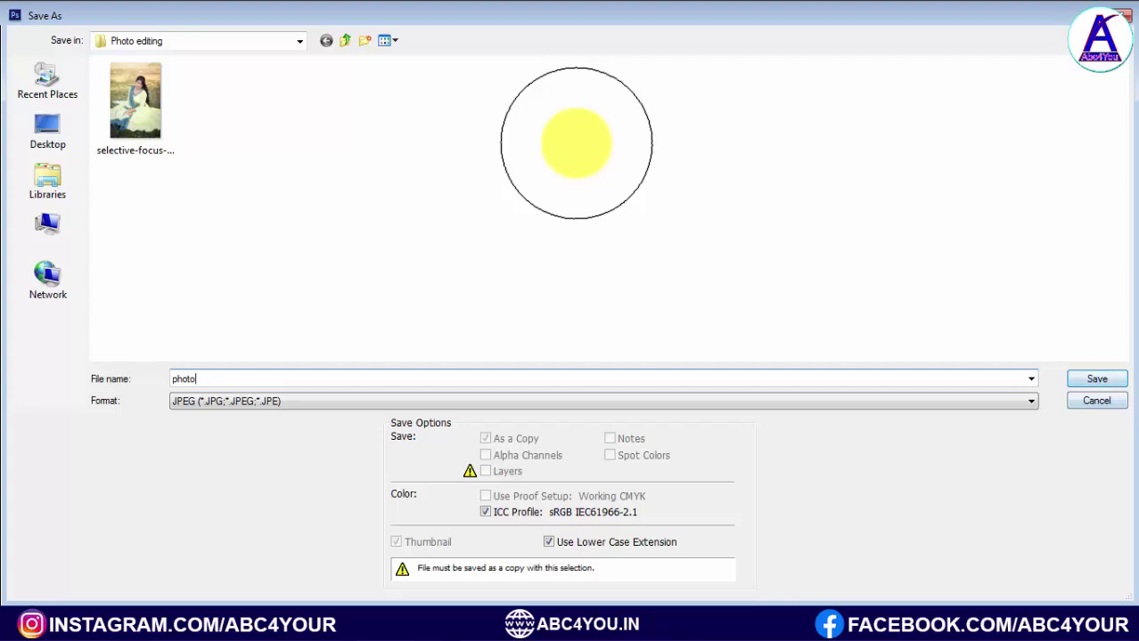
key("Return")
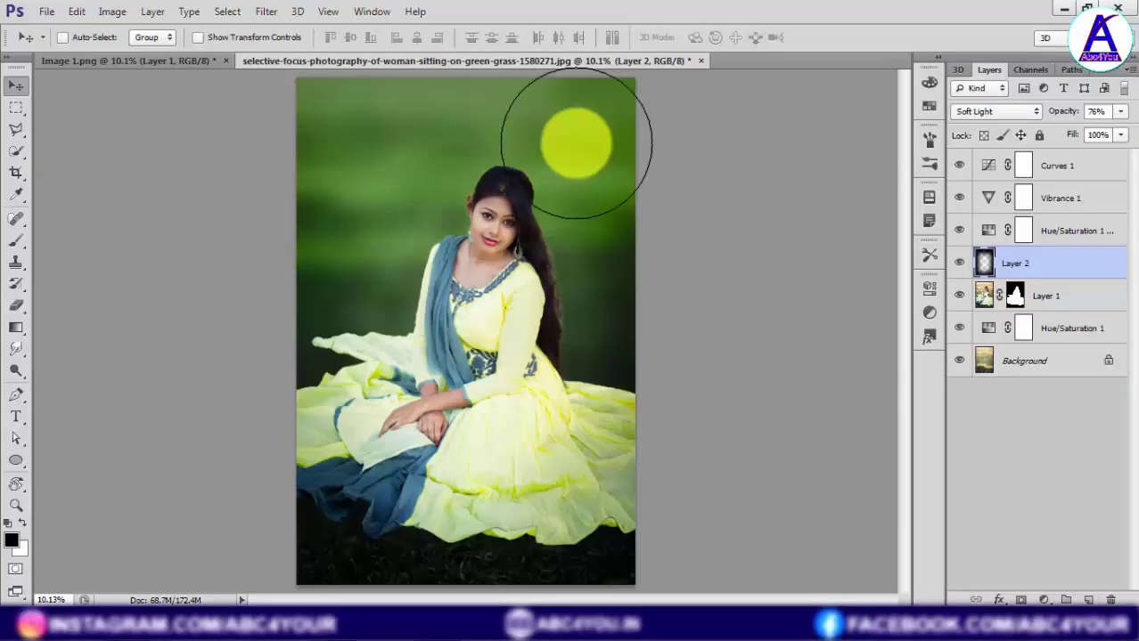